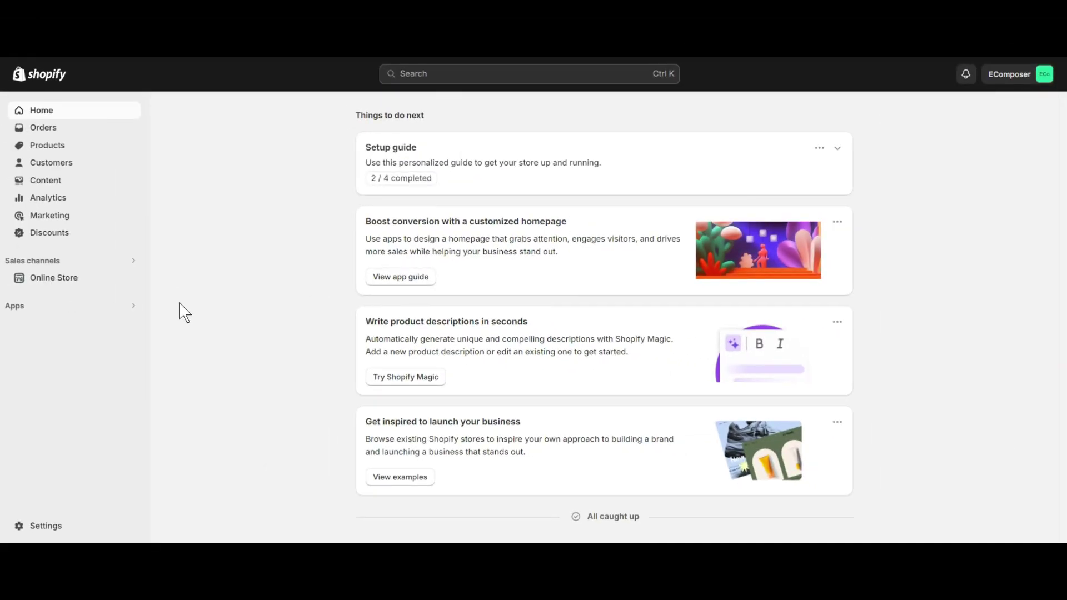
Step: Launch EComposer Builder from the store's apps list and scroll down to the recent layouts
{"action": "left_click", "coordinate": [128, 307]}
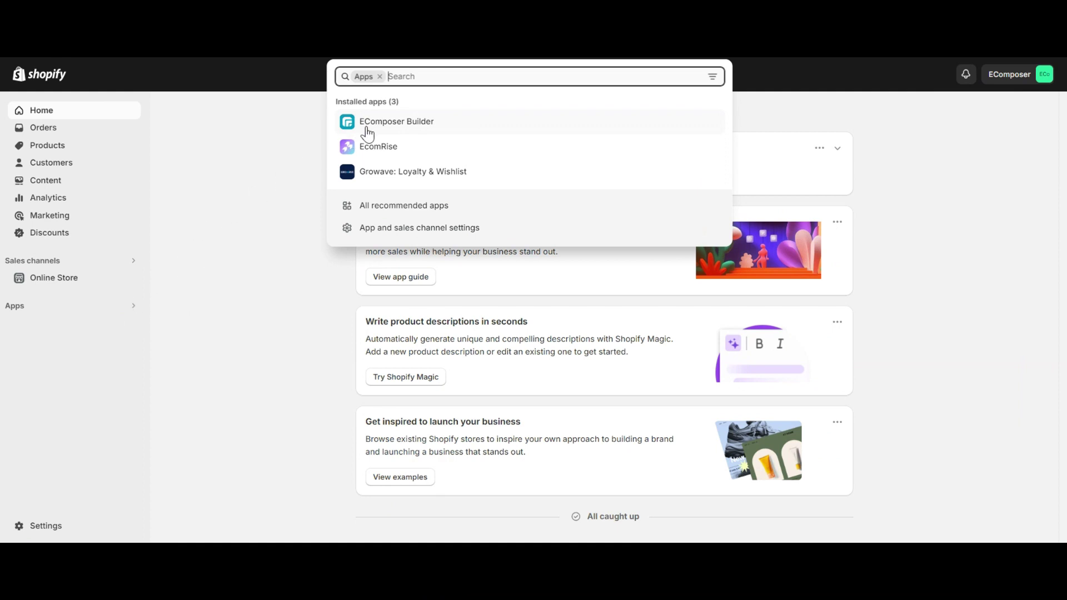
{"action": "left_click", "coordinate": [387, 123]}
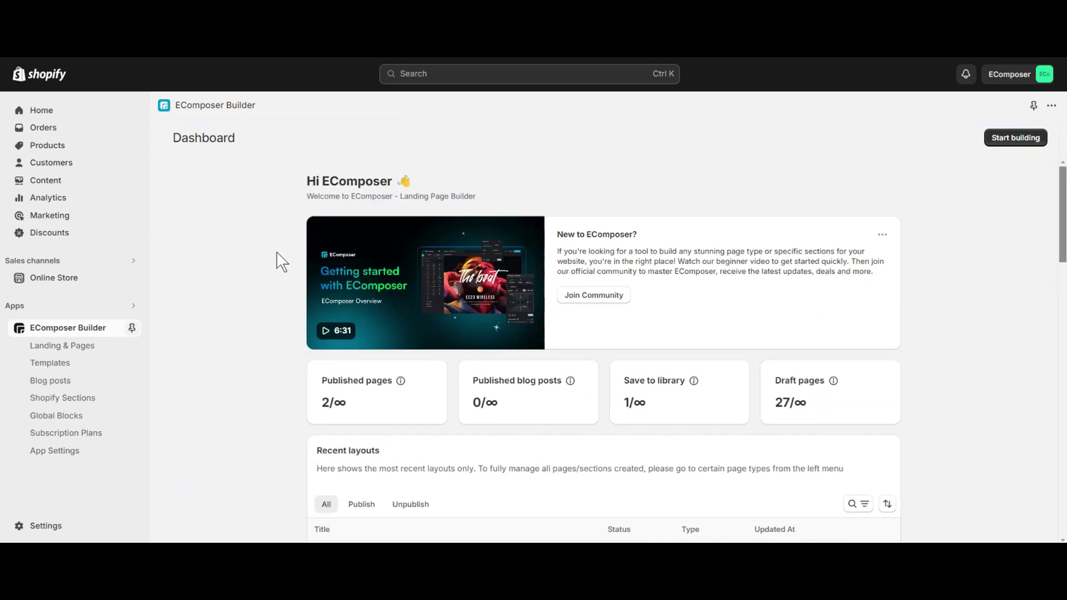
{"action": "scroll", "coordinate": [281, 218], "scroll_direction": "down", "scroll_amount": 6}
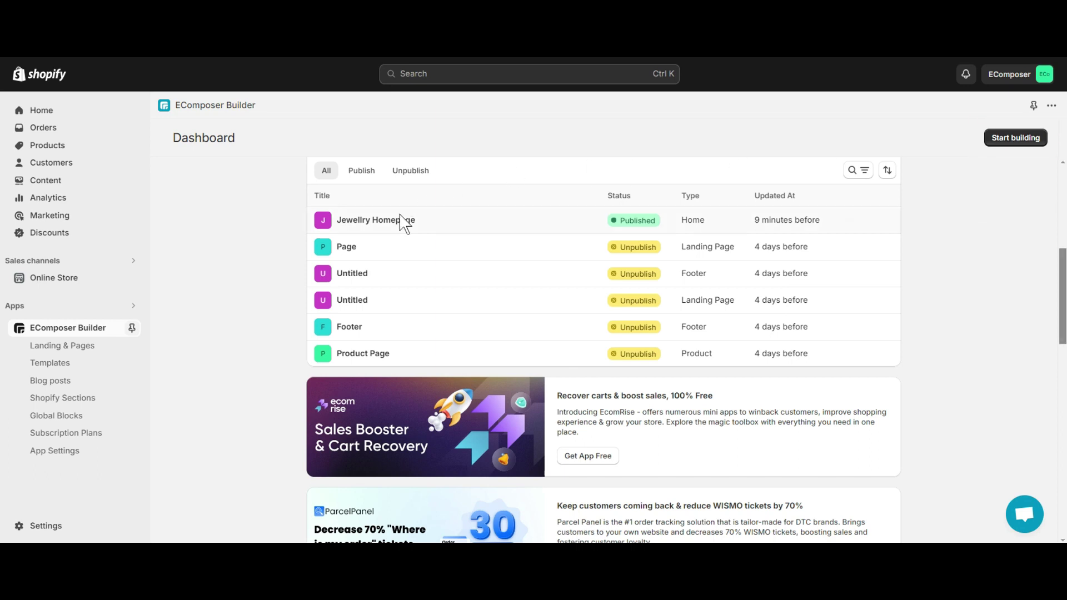
Step: Open the Jewellry Homepage layout and insert an empty section below the Banner Action block
{"action": "left_click", "coordinate": [397, 221]}
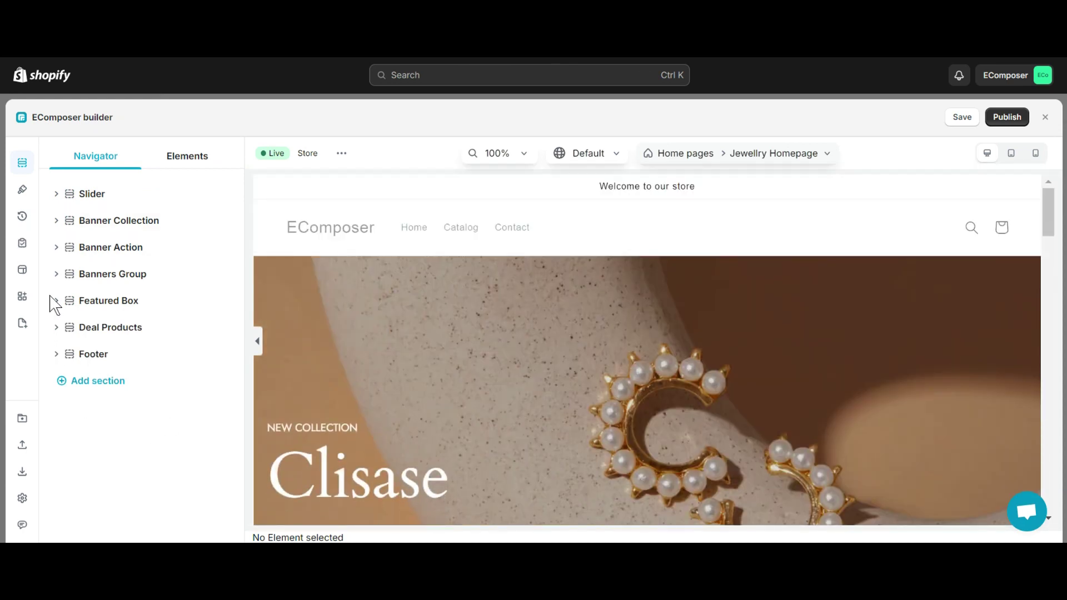
{"action": "scroll", "coordinate": [373, 268], "scroll_direction": "down", "scroll_amount": 6}
{"action": "scroll", "coordinate": [375, 270], "scroll_direction": "down", "scroll_amount": 12}
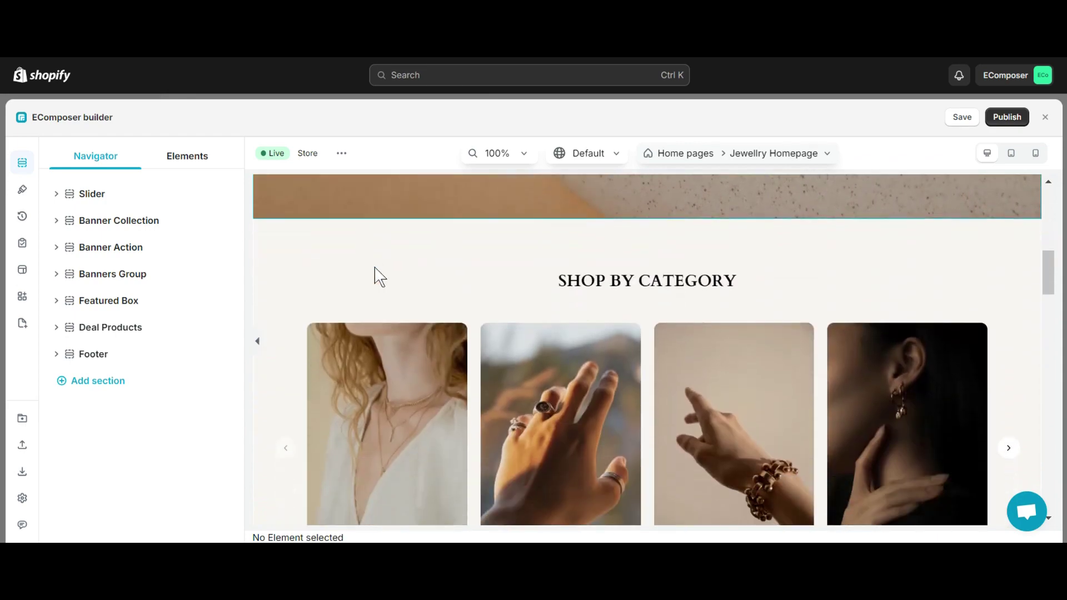
{"action": "scroll", "coordinate": [375, 265], "scroll_direction": "up", "scroll_amount": 1}
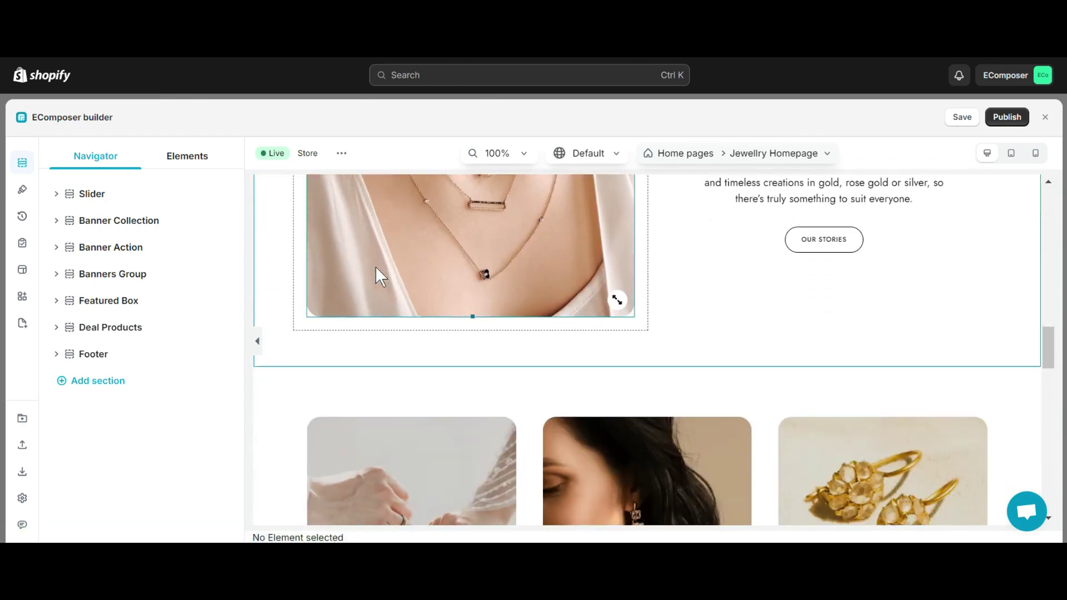
{"action": "left_click", "coordinate": [665, 366]}
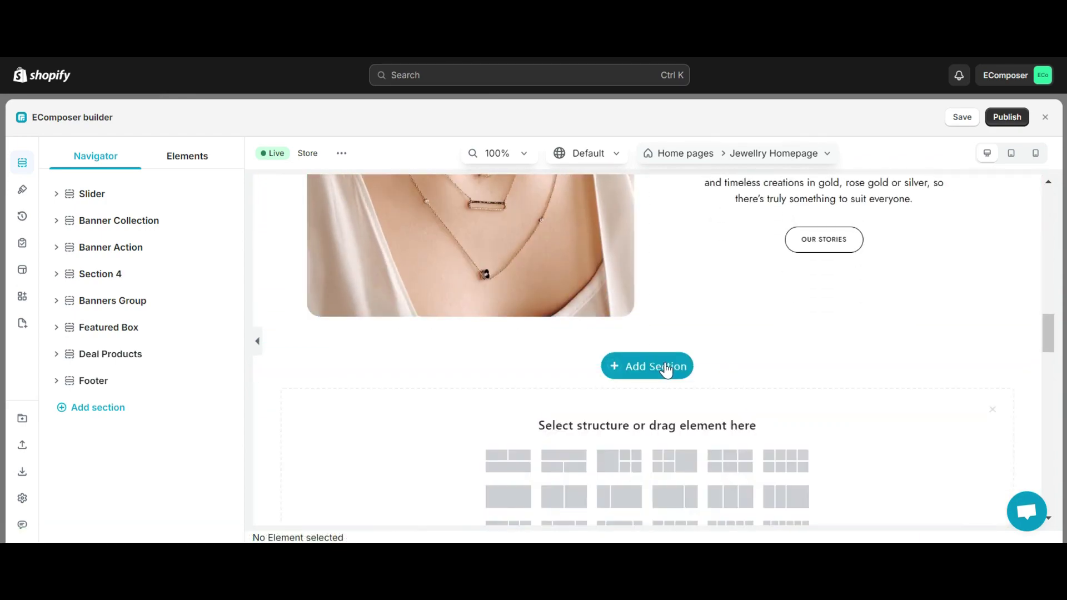
Step: Search elements for 'Hot' and drop the Hotspot element into the new empty section
{"action": "left_click", "coordinate": [189, 156]}
{"action": "left_click", "coordinate": [150, 191]}
{"action": "type", "text": "Hot"}
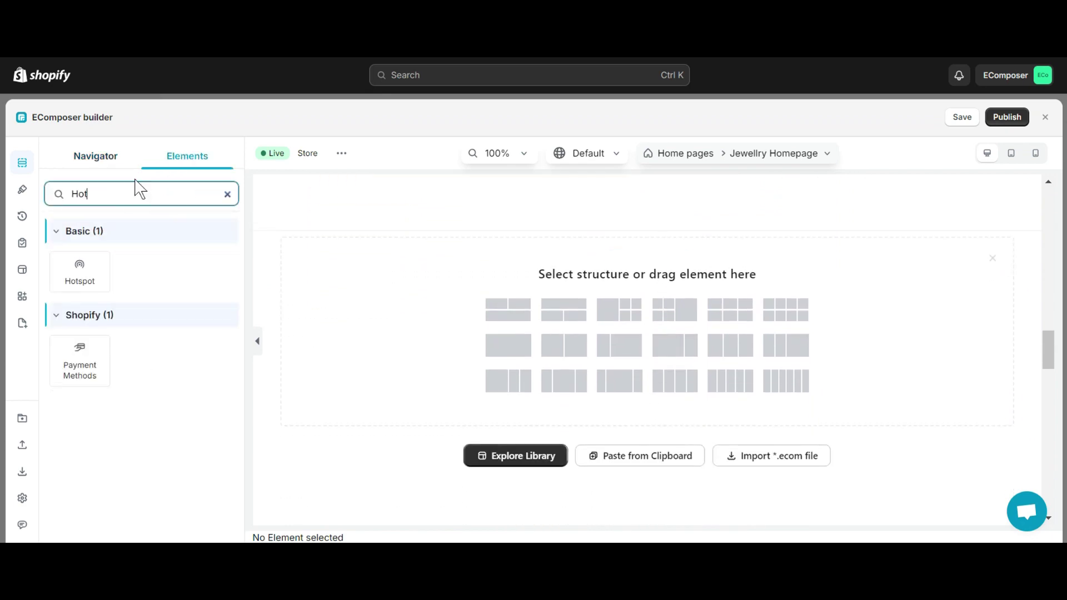
{"action": "left_click_drag", "start_coordinate": [82, 272], "coordinate": [503, 345]}
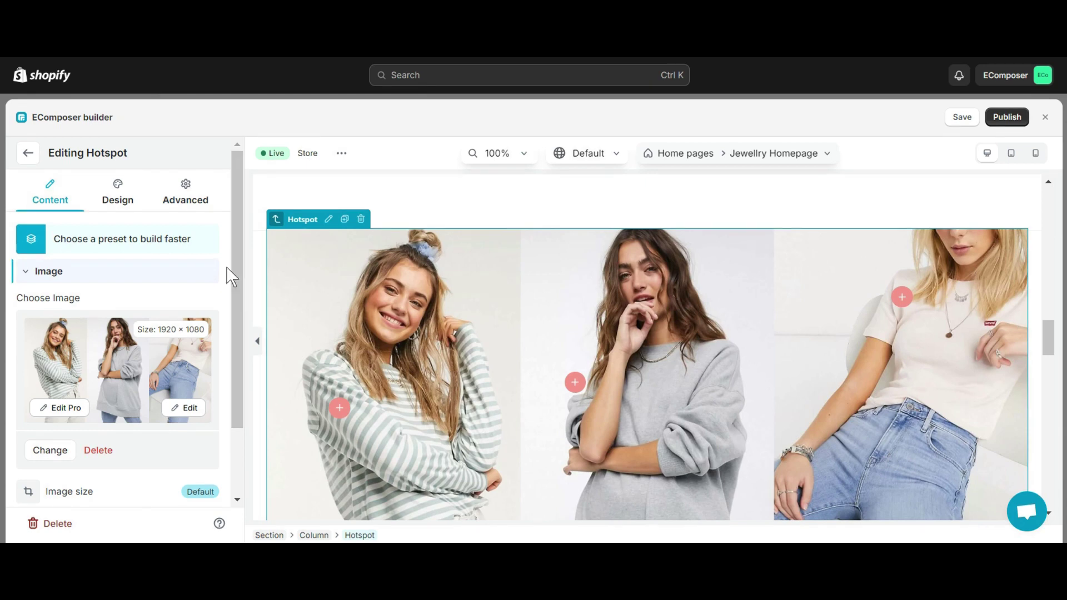
{"action": "left_click", "coordinate": [163, 239]}
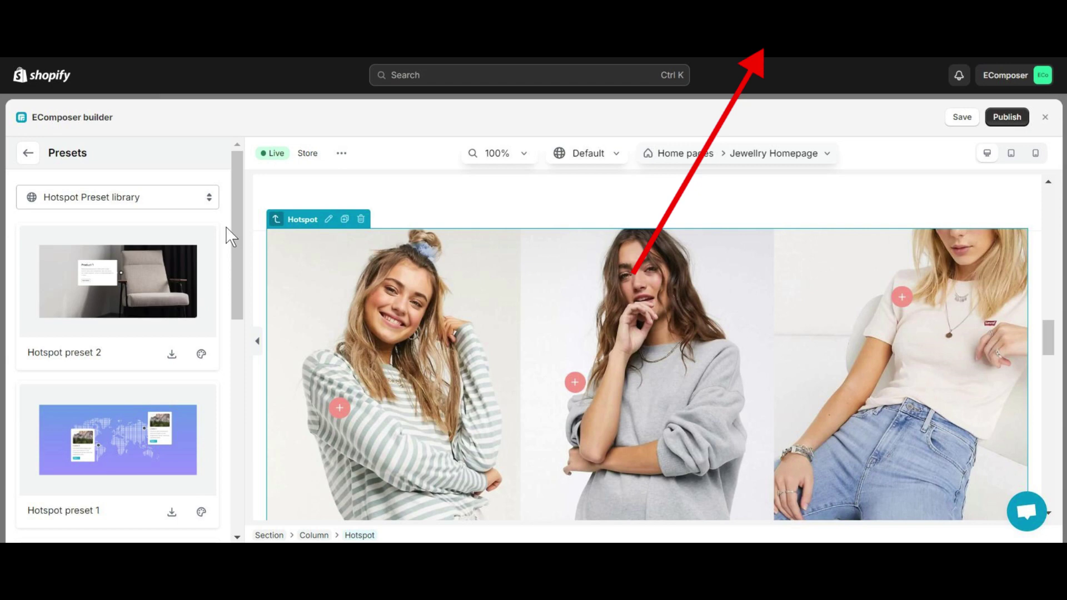
{"action": "scroll", "coordinate": [226, 228], "scroll_direction": "down", "scroll_amount": 5}
{"action": "scroll", "coordinate": [227, 228], "scroll_direction": "down", "scroll_amount": 3}
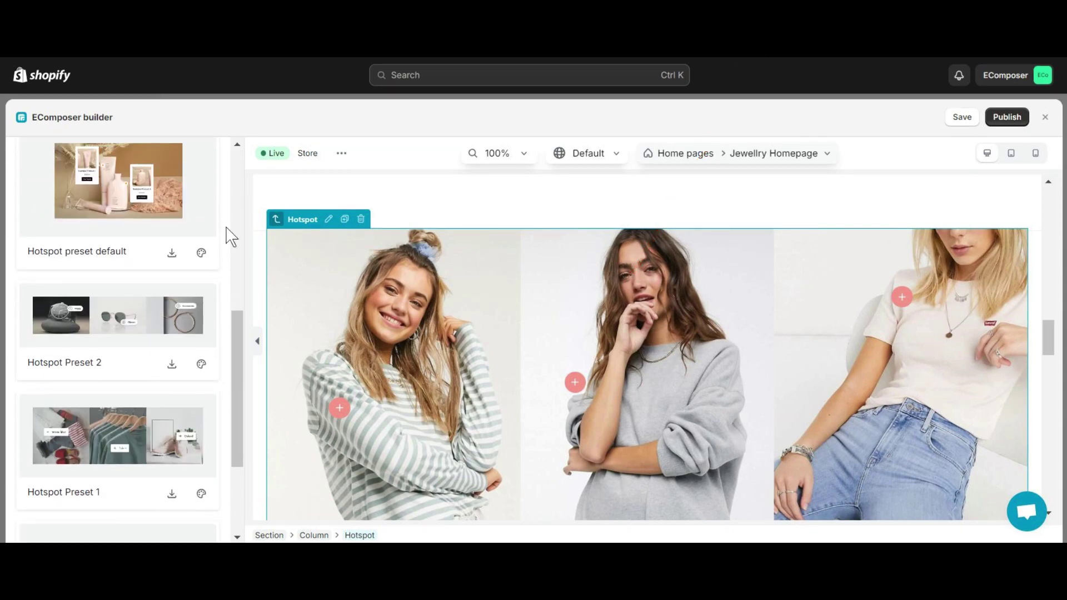
{"action": "scroll", "coordinate": [230, 237], "scroll_direction": "down", "scroll_amount": 2}
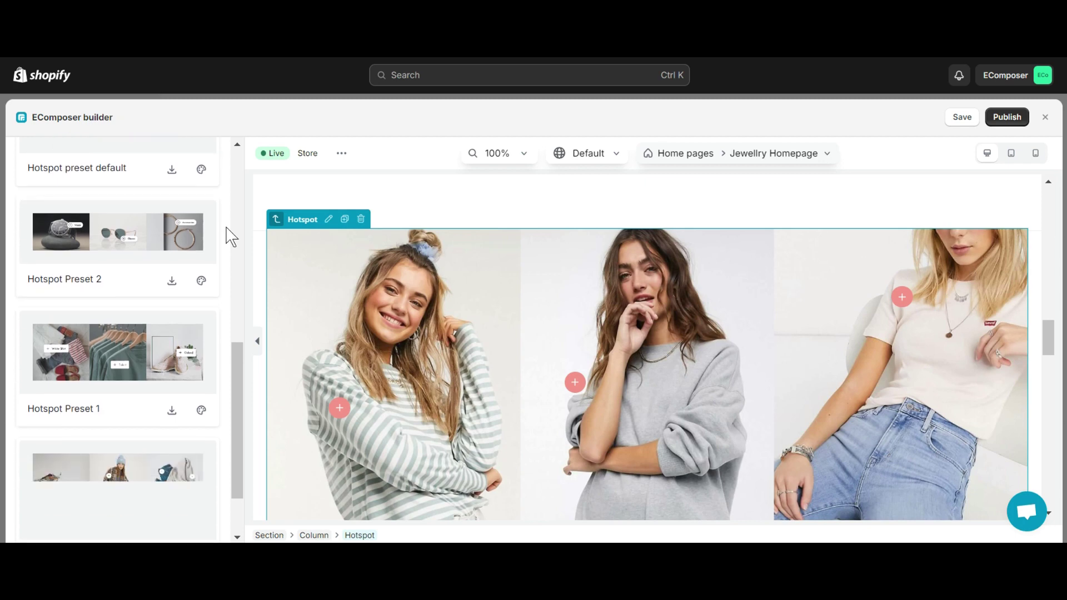
{"action": "scroll", "coordinate": [230, 237], "scroll_direction": "down", "scroll_amount": 2}
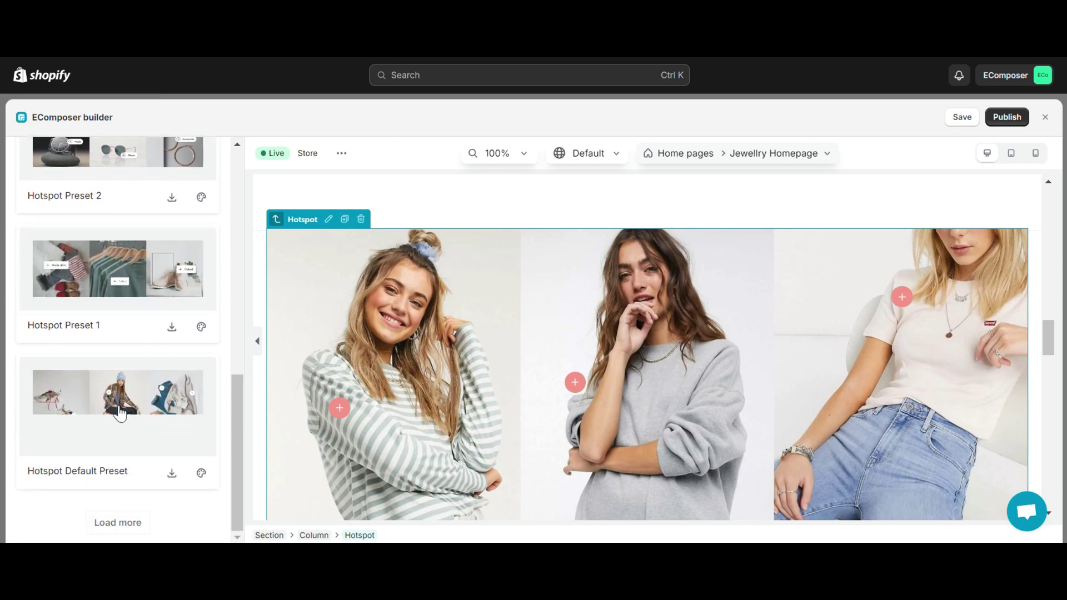
{"action": "left_click", "coordinate": [100, 522]}
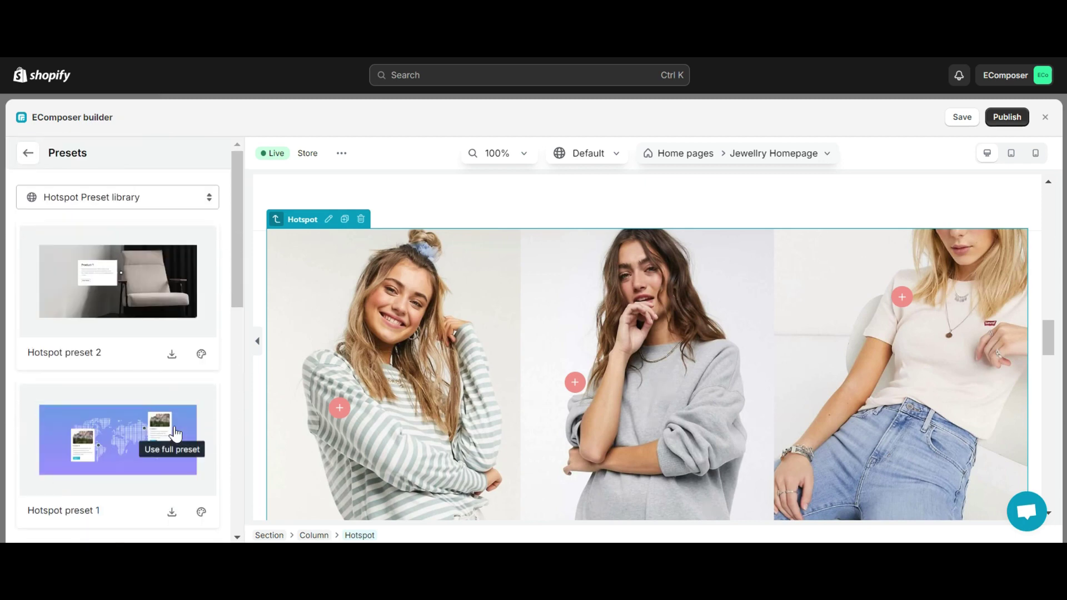
{"action": "left_click", "coordinate": [173, 358]}
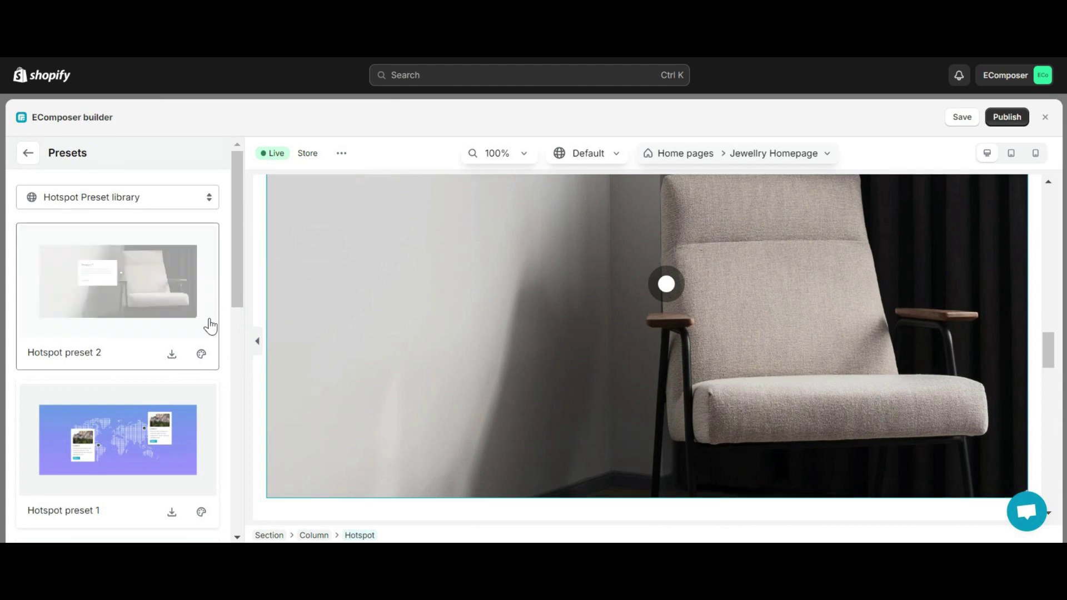
{"action": "left_click", "coordinate": [171, 354]}
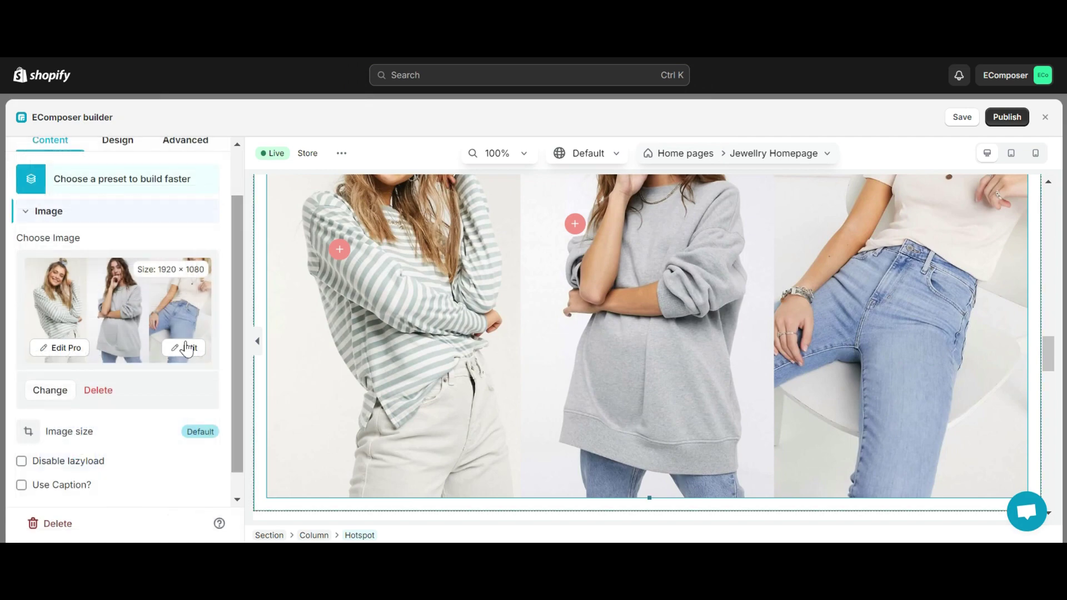
{"action": "scroll", "coordinate": [314, 328], "scroll_direction": "up", "scroll_amount": 3}
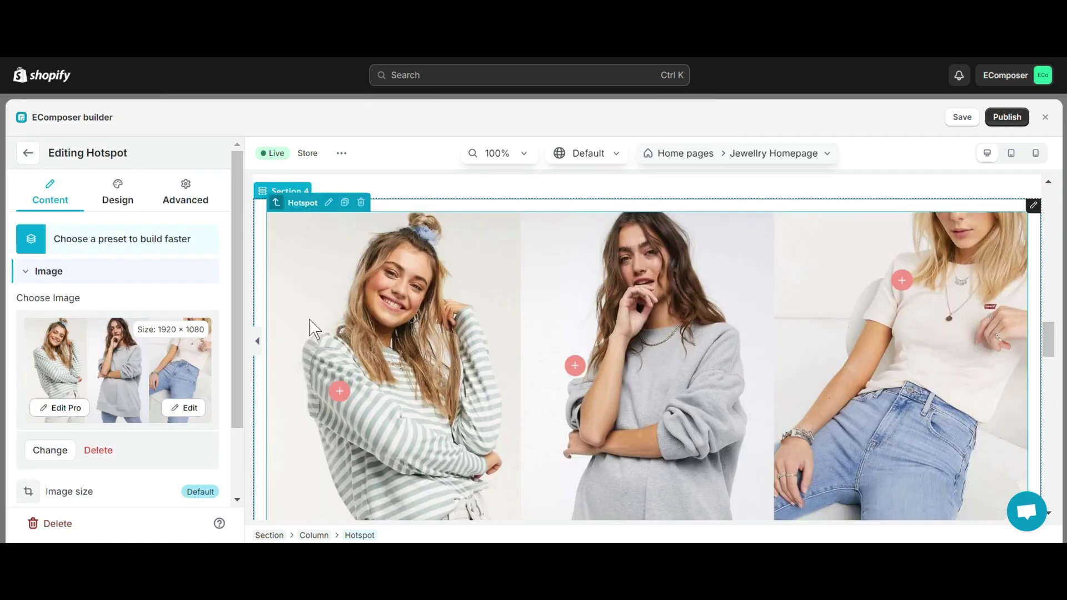
Step: Swap the hotspot image for the uploaded photo of gold rings and chains on fabric
{"action": "left_click", "coordinate": [183, 280]}
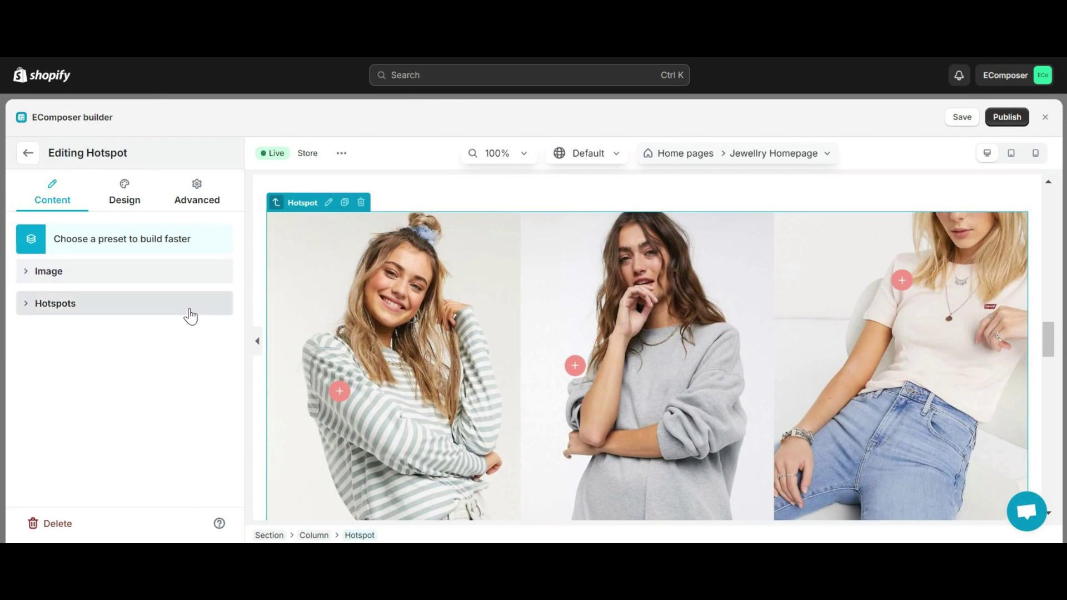
{"action": "left_click", "coordinate": [165, 274]}
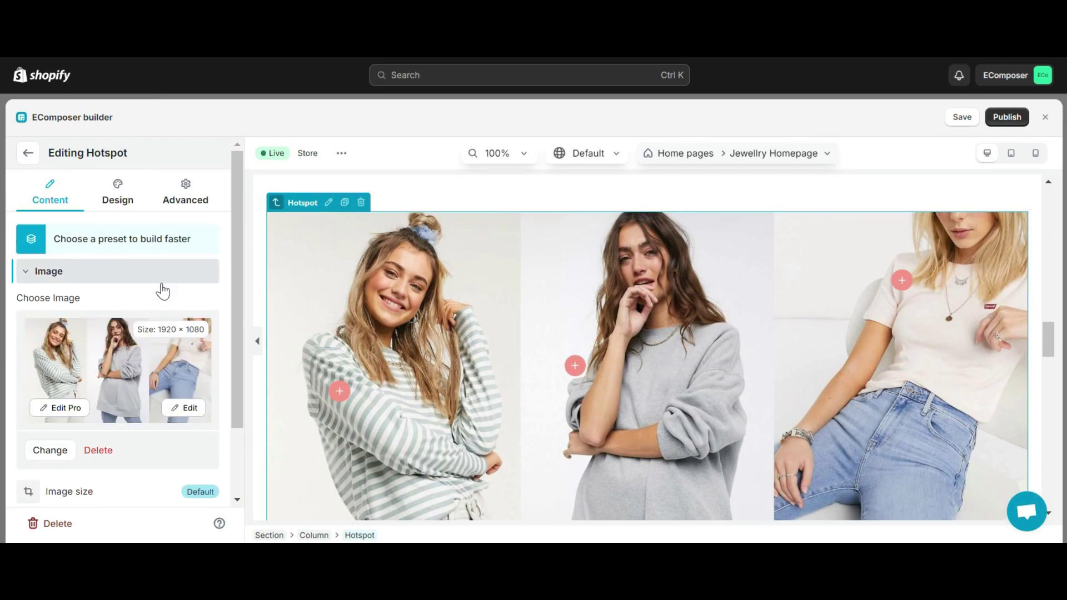
{"action": "scroll", "coordinate": [149, 300], "scroll_direction": "down", "scroll_amount": 2}
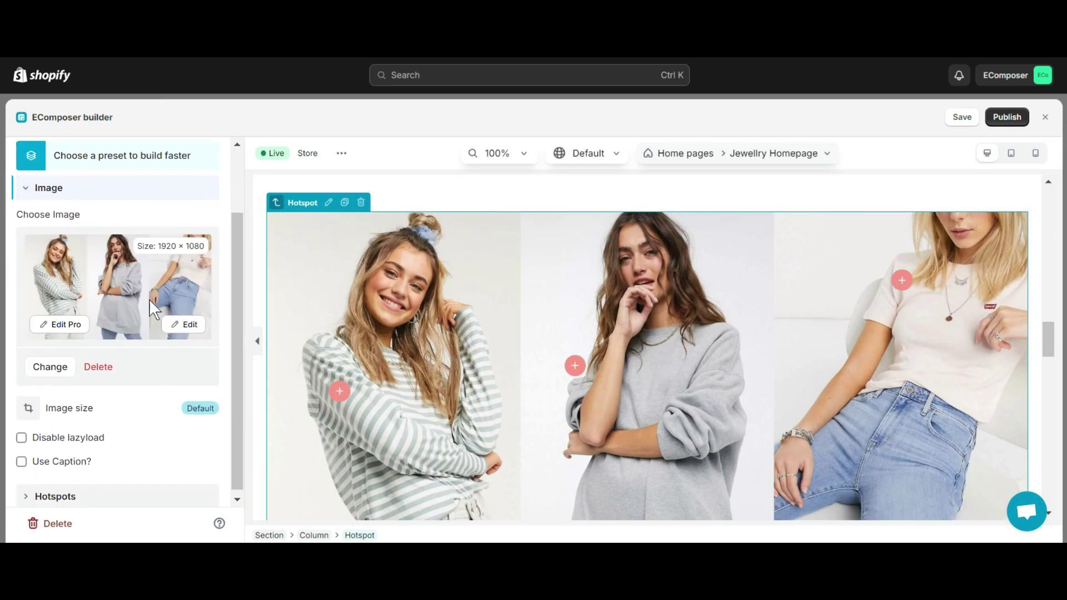
{"action": "left_click", "coordinate": [66, 369]}
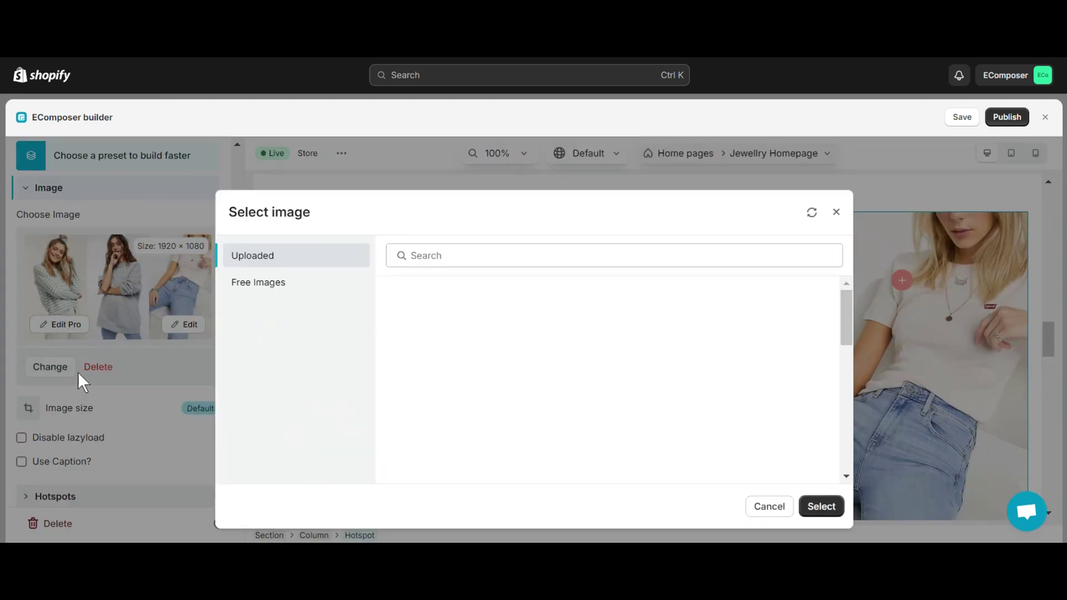
{"action": "left_click", "coordinate": [256, 284]}
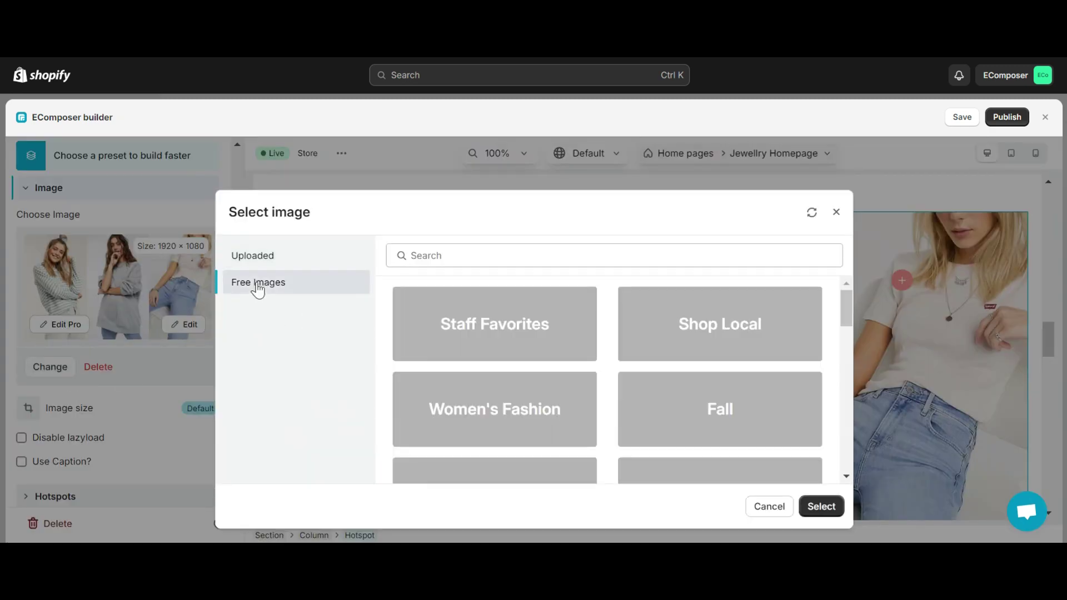
{"action": "scroll", "coordinate": [598, 366], "scroll_direction": "down", "scroll_amount": 3}
{"action": "scroll", "coordinate": [579, 364], "scroll_direction": "up", "scroll_amount": 3}
{"action": "left_click", "coordinate": [239, 255]}
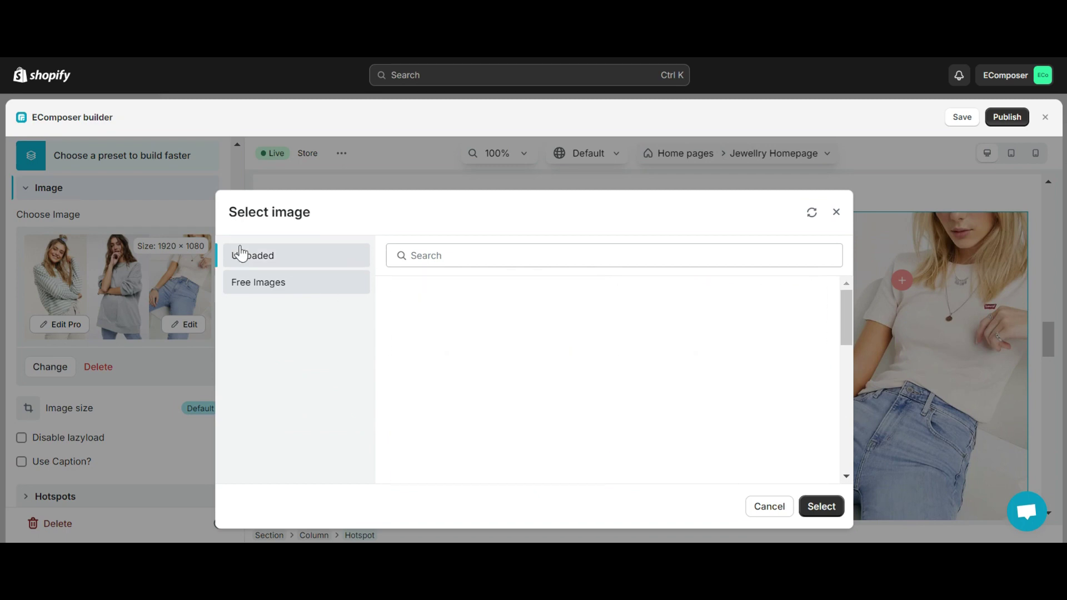
{"action": "left_click", "coordinate": [455, 391]}
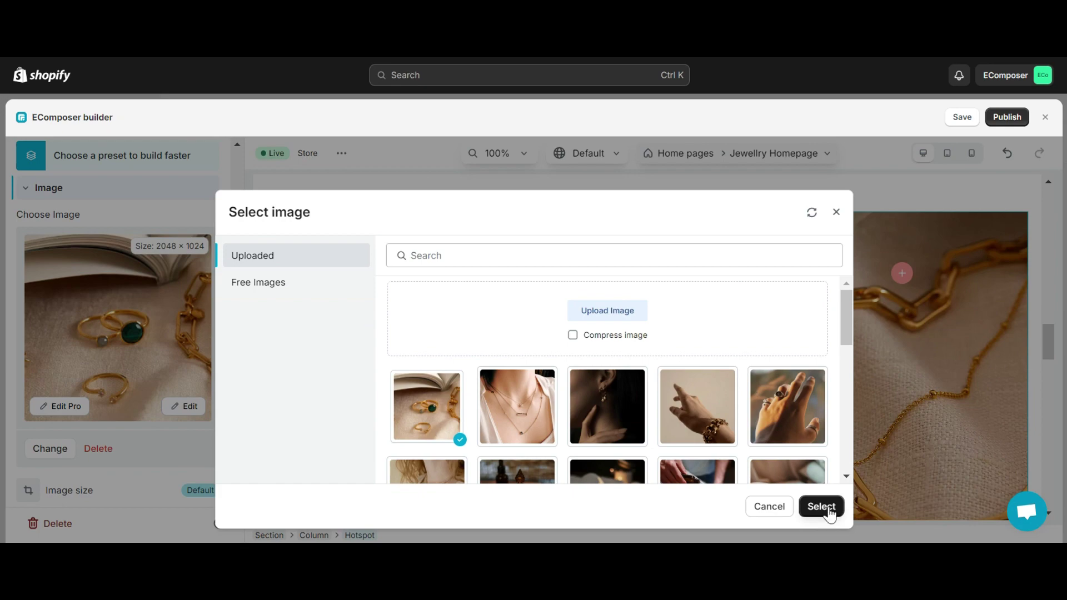
{"action": "left_click", "coordinate": [821, 506]}
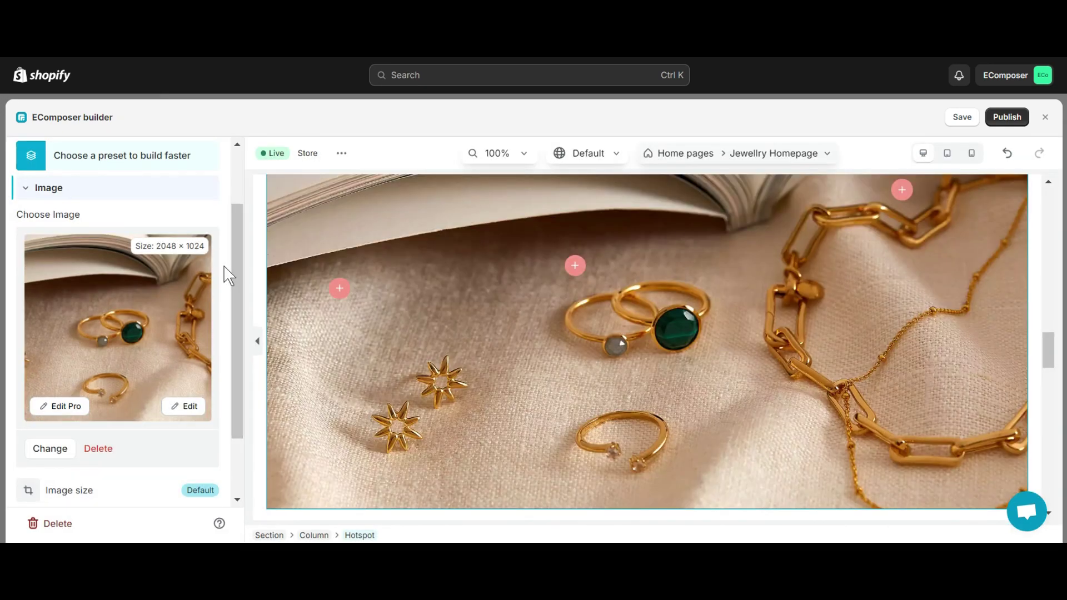
{"action": "scroll", "coordinate": [225, 275], "scroll_direction": "down", "scroll_amount": 2}
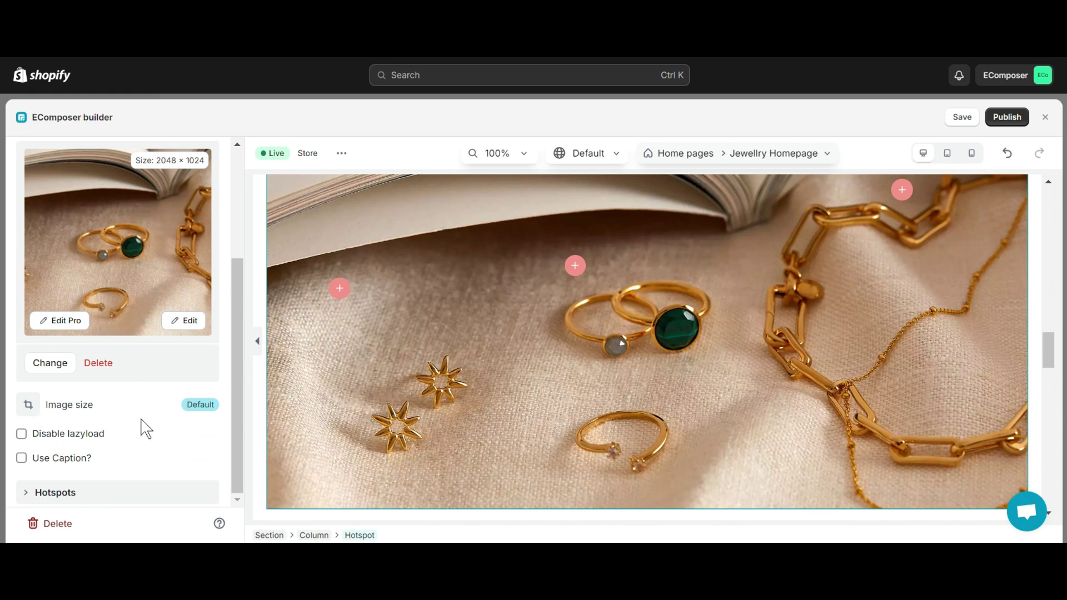
{"action": "left_click", "coordinate": [200, 405]}
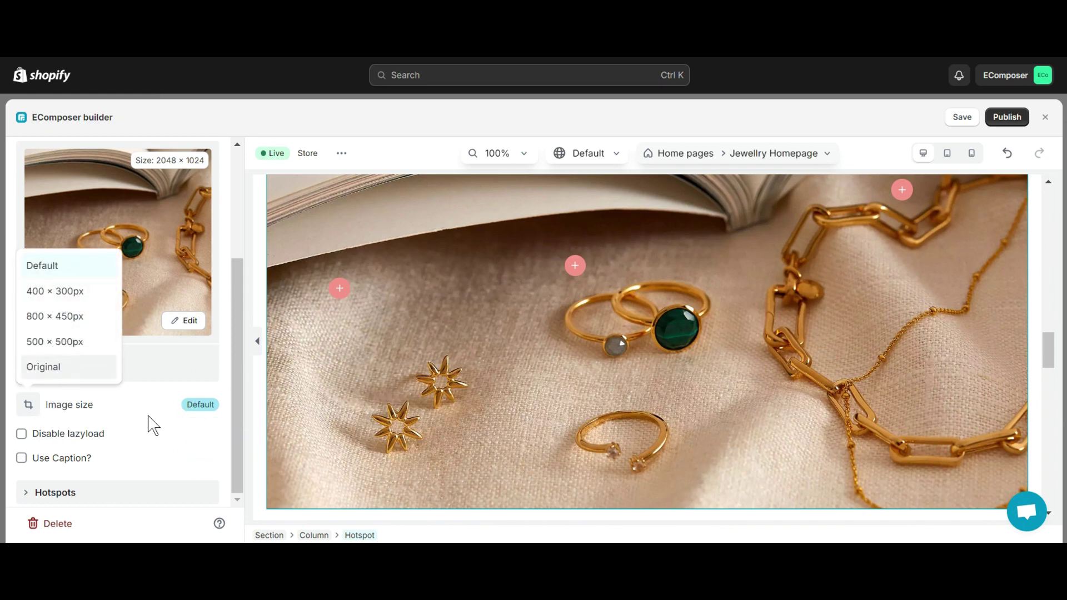
{"action": "left_click", "coordinate": [170, 418]}
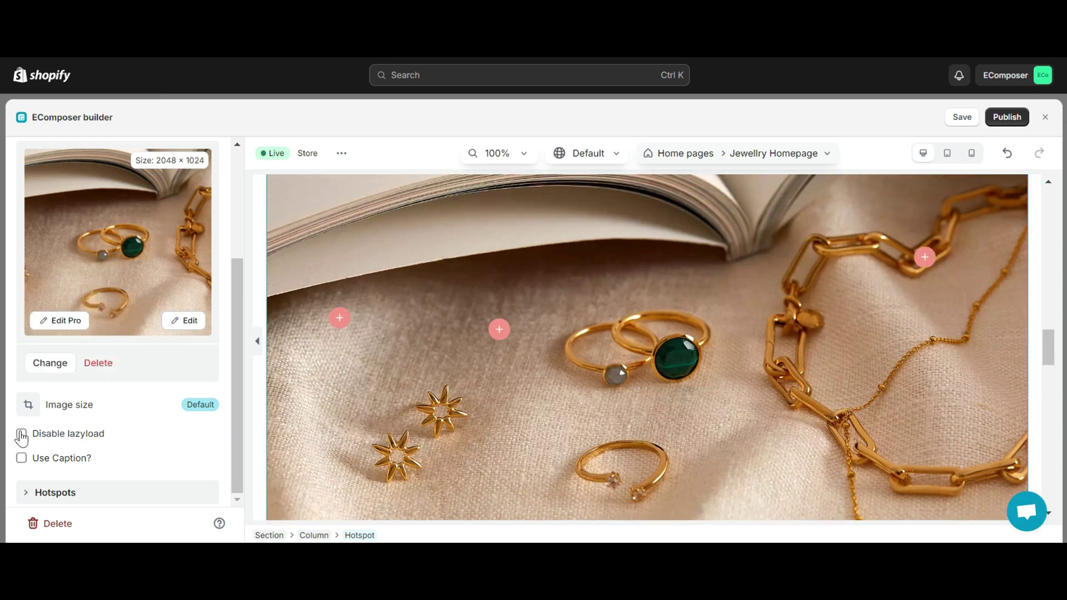
{"action": "left_click", "coordinate": [22, 434]}
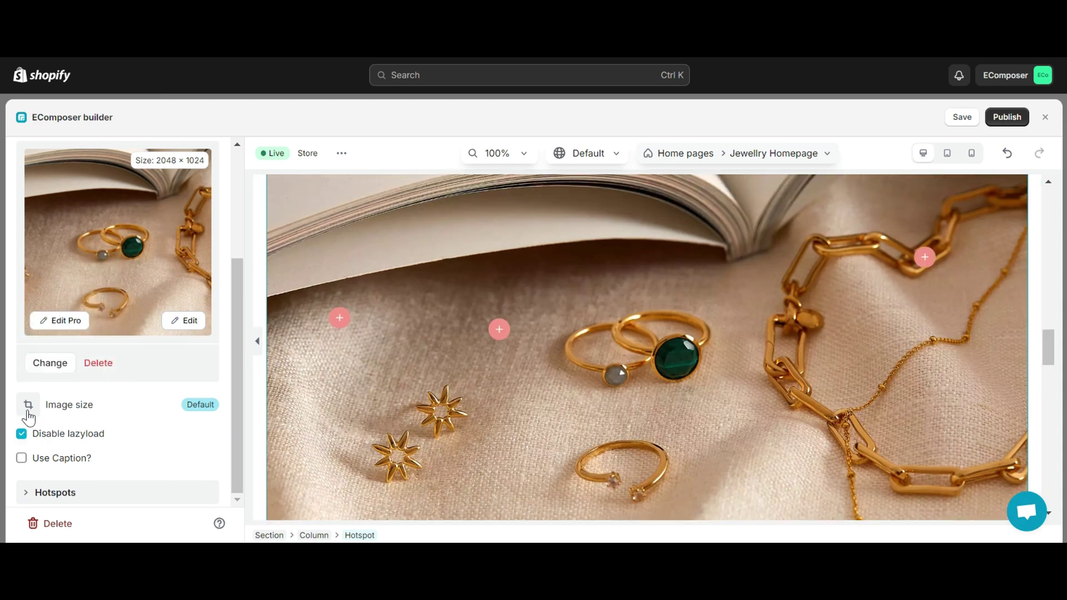
{"action": "left_click", "coordinate": [21, 458]}
{"action": "left_click", "coordinate": [68, 487]}
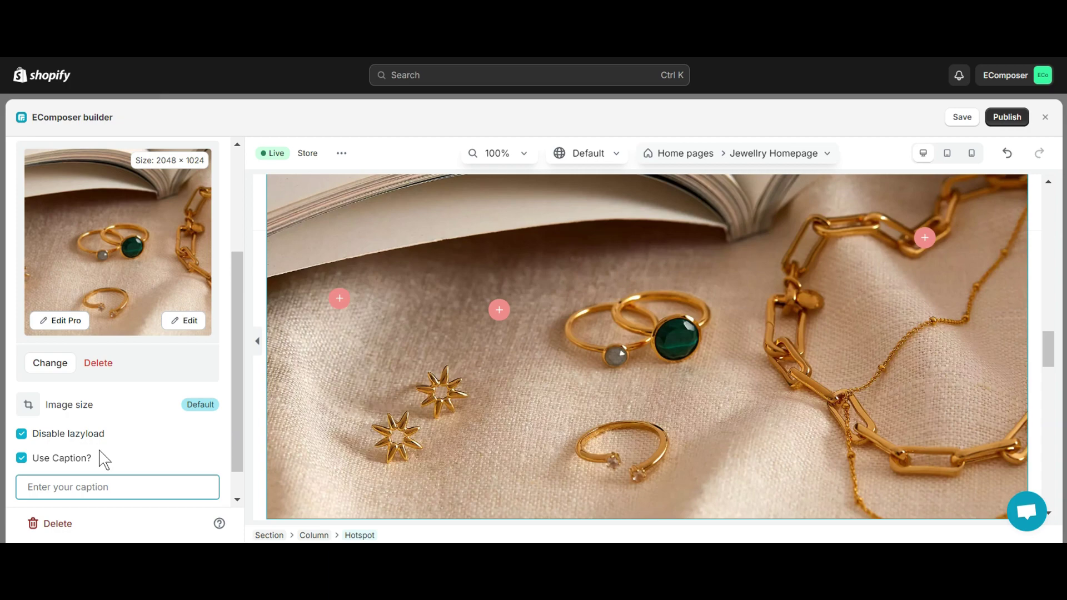
{"action": "type", "text": "Choose Products You Like"}
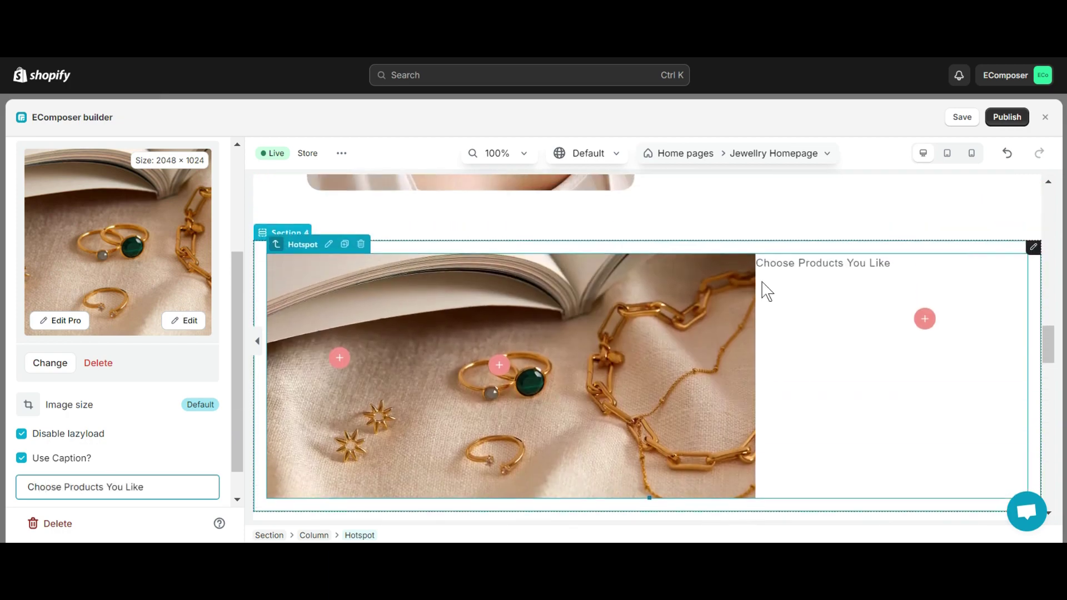
{"action": "mouse_move", "coordinate": [925, 325]}
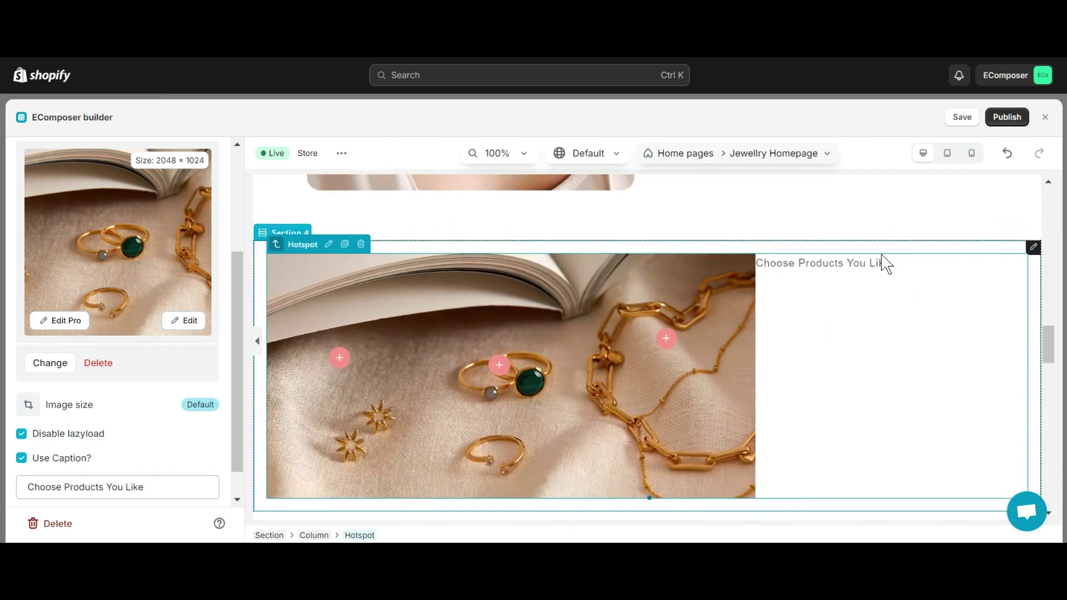
{"action": "key", "text": "ctrl+a"}
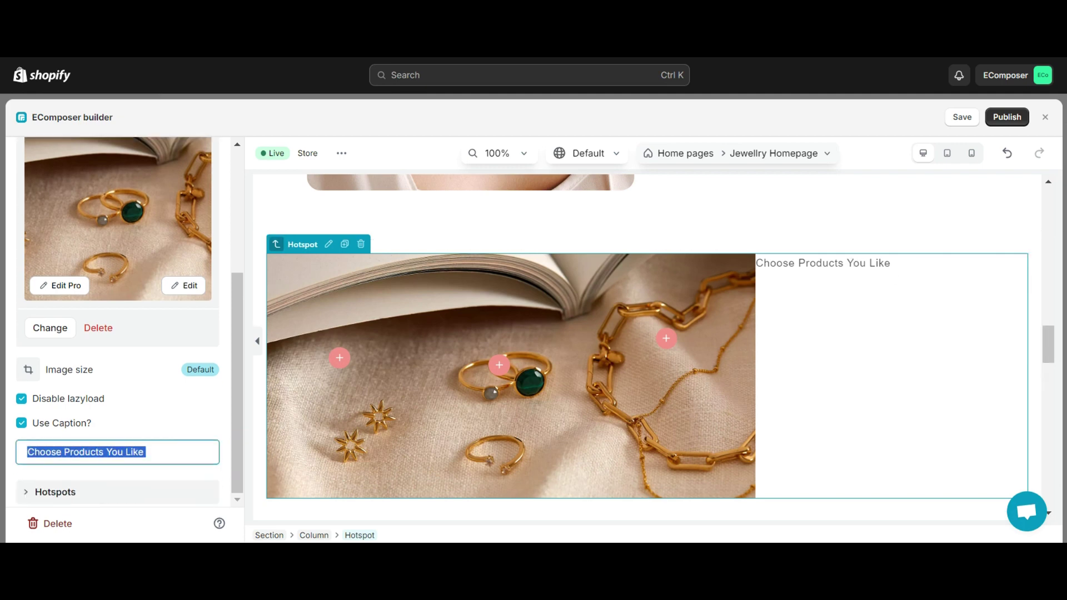
{"action": "key", "text": "BackSpace"}
{"action": "left_click", "coordinate": [21, 424]}
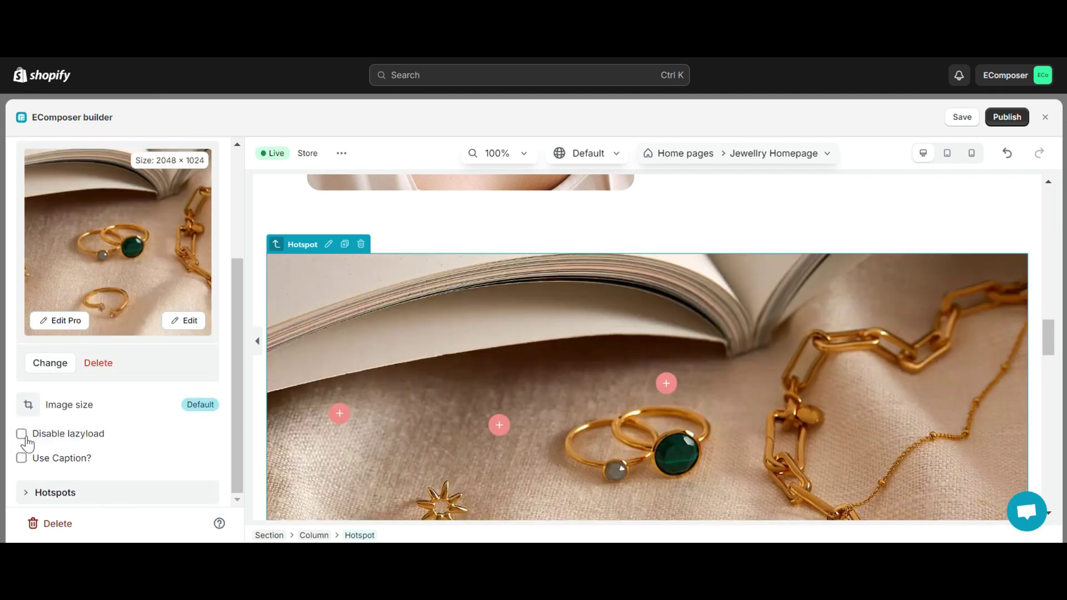
Step: Expand the hotspot items and place the three markers on the star earrings, green-stone ring and gold chain
{"action": "left_click", "coordinate": [119, 493]}
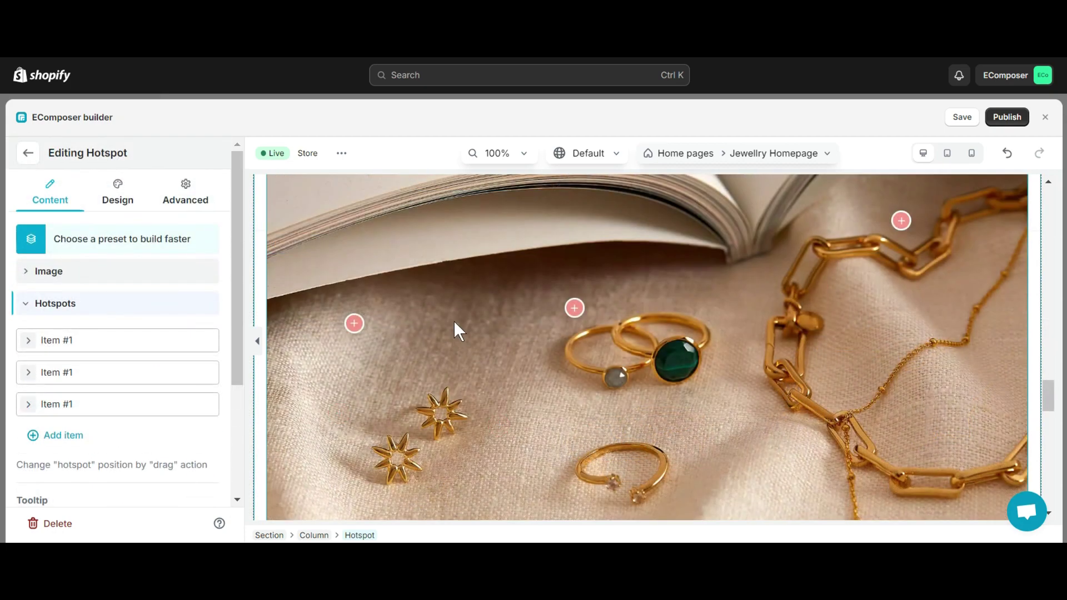
{"action": "left_click_drag", "start_coordinate": [354, 323], "coordinate": [415, 429]}
{"action": "left_click_drag", "start_coordinate": [574, 307], "coordinate": [643, 342]}
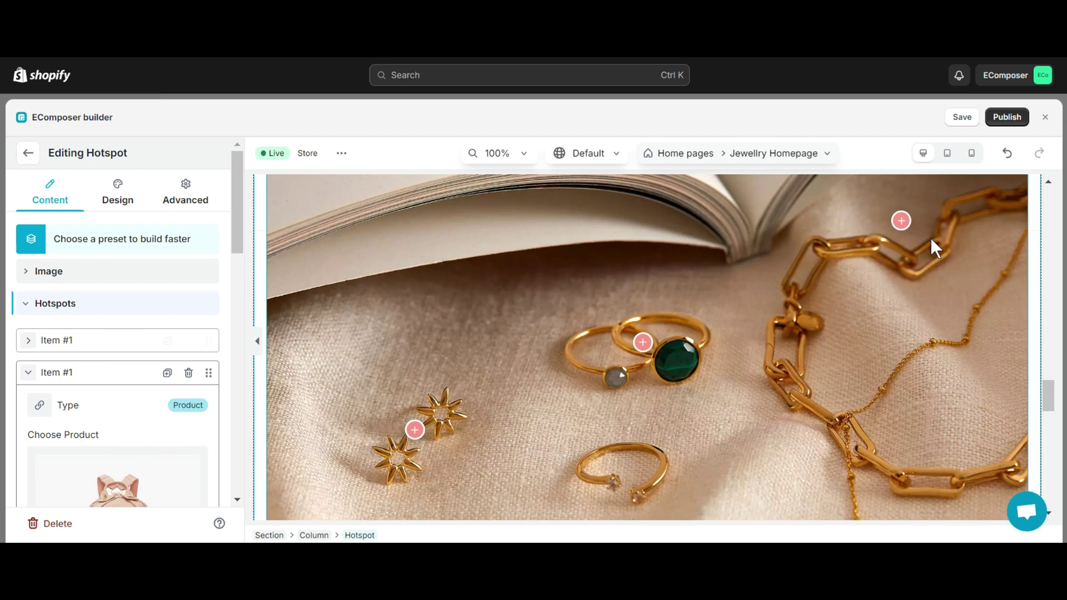
{"action": "left_click_drag", "start_coordinate": [901, 219], "coordinate": [924, 262]}
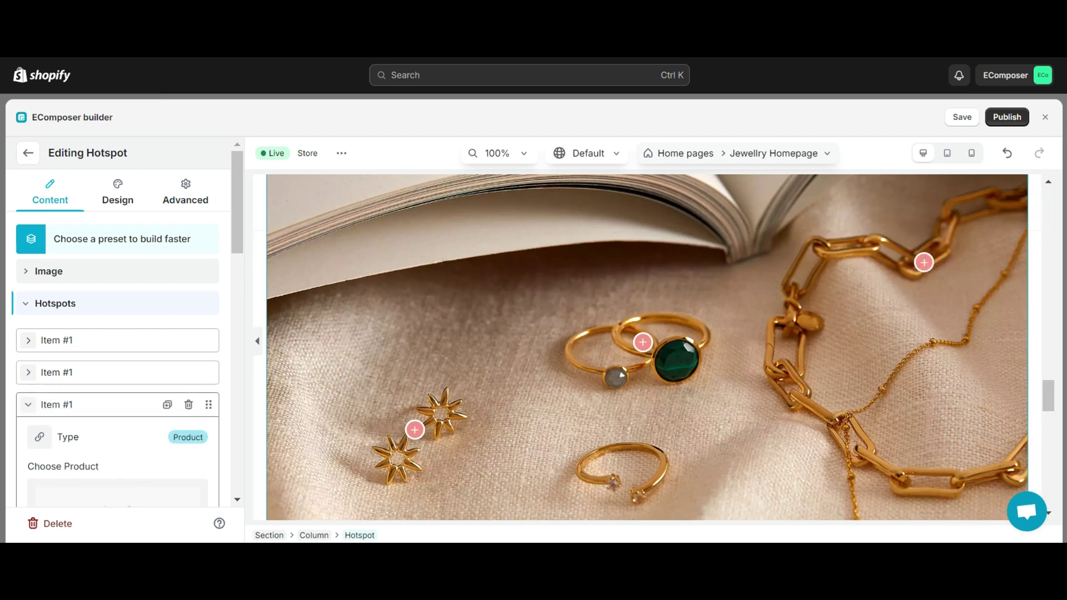
{"action": "left_click", "coordinate": [103, 412]}
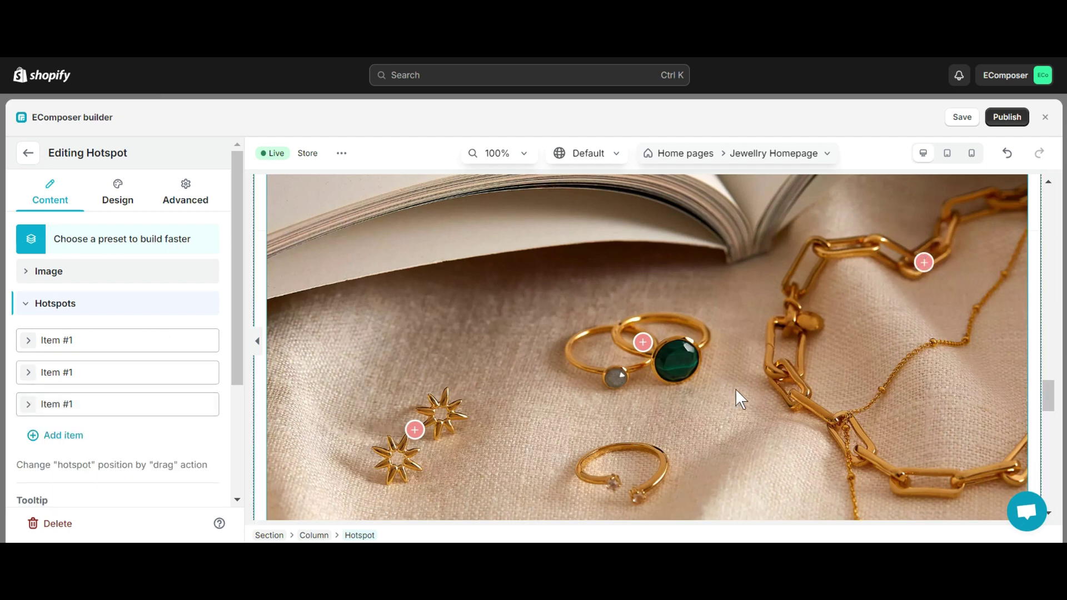
{"action": "left_click_drag", "start_coordinate": [413, 428], "coordinate": [362, 359]}
{"action": "left_click_drag", "start_coordinate": [643, 342], "coordinate": [633, 259]}
{"action": "left_click_drag", "start_coordinate": [923, 262], "coordinate": [834, 235]}
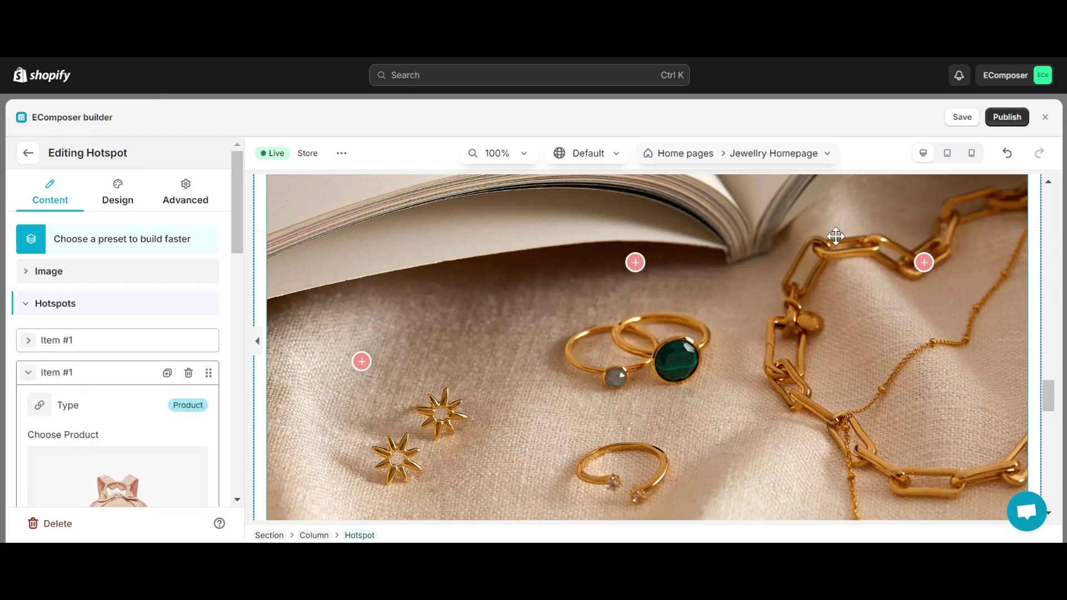
{"action": "left_click_drag", "start_coordinate": [834, 236], "coordinate": [809, 225]}
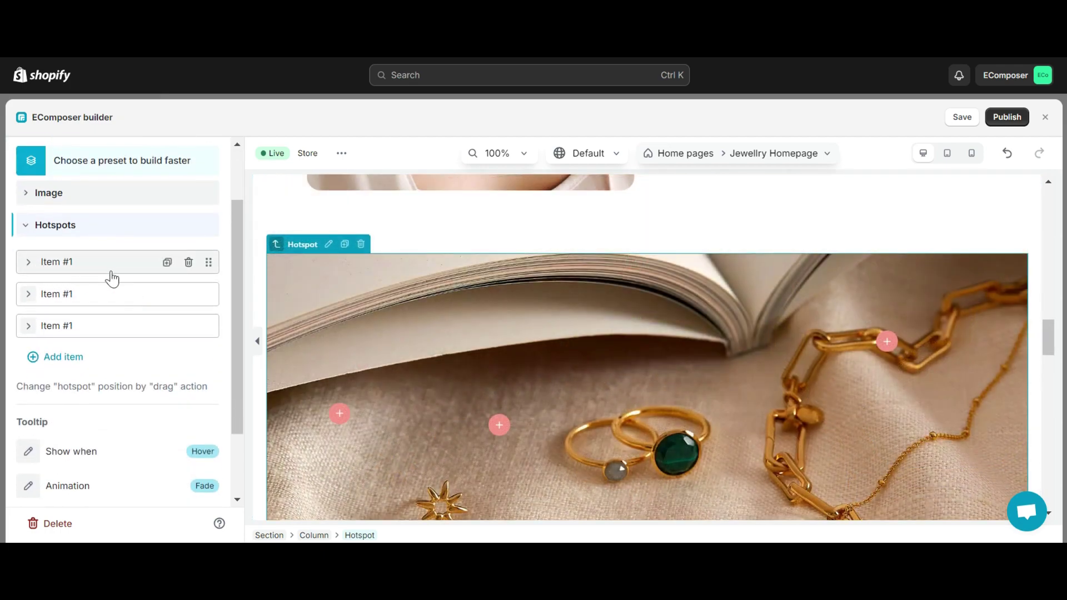
Step: Keep Item #1 as Product type for Dance Bag Nylon and add Link to its shown fields
{"action": "left_click", "coordinate": [126, 264]}
{"action": "scroll", "coordinate": [105, 300], "scroll_direction": "down", "scroll_amount": 2}
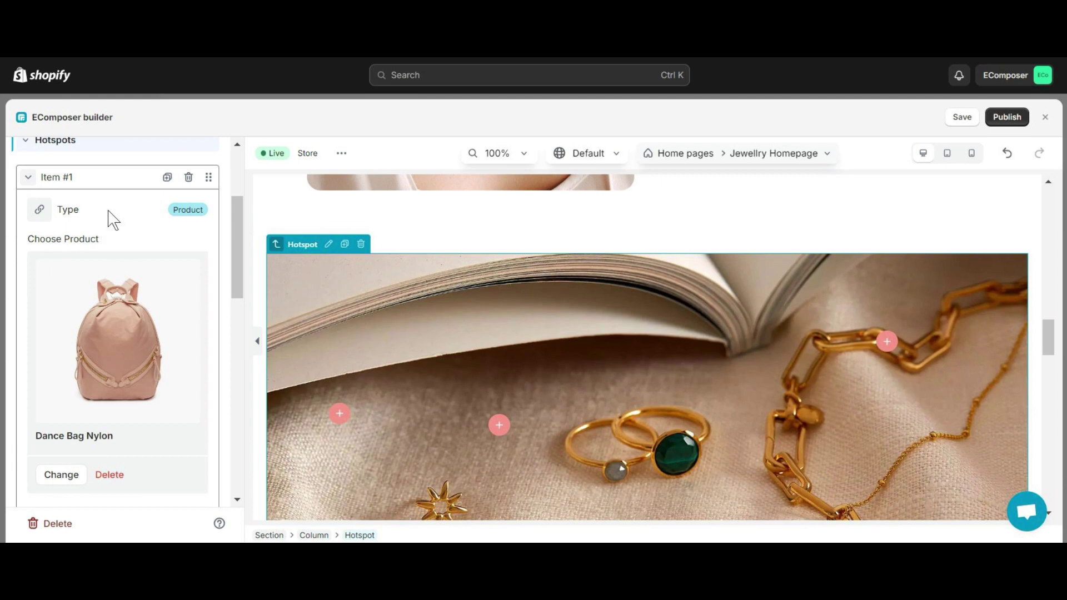
{"action": "left_click", "coordinate": [183, 211]}
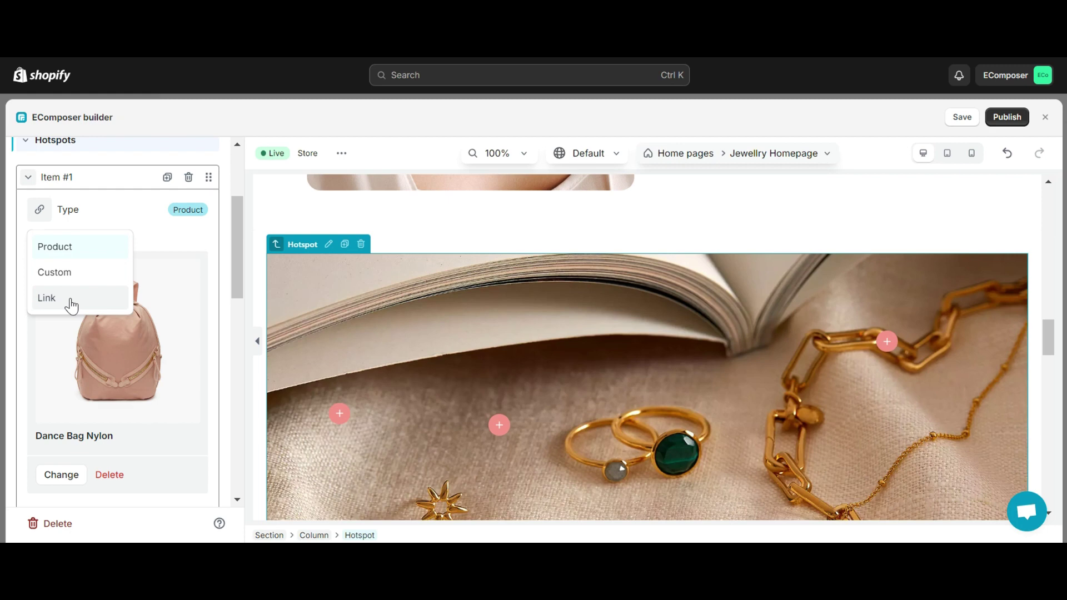
{"action": "left_click", "coordinate": [80, 251]}
{"action": "scroll", "coordinate": [139, 272], "scroll_direction": "up", "scroll_amount": 1}
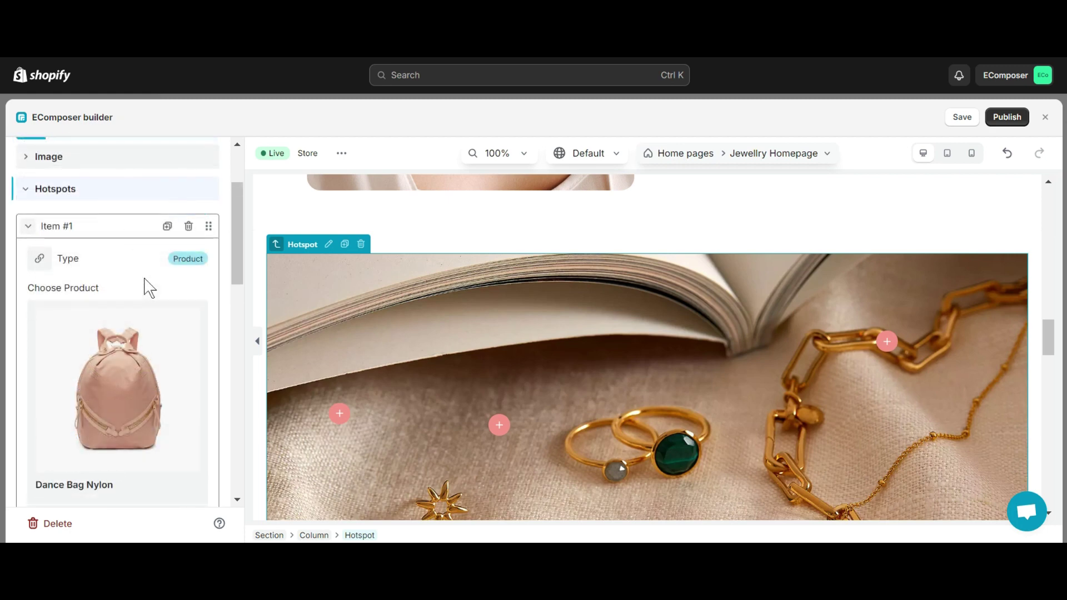
{"action": "scroll", "coordinate": [145, 284], "scroll_direction": "down", "scroll_amount": 4}
{"action": "scroll", "coordinate": [147, 286], "scroll_direction": "down", "scroll_amount": 1}
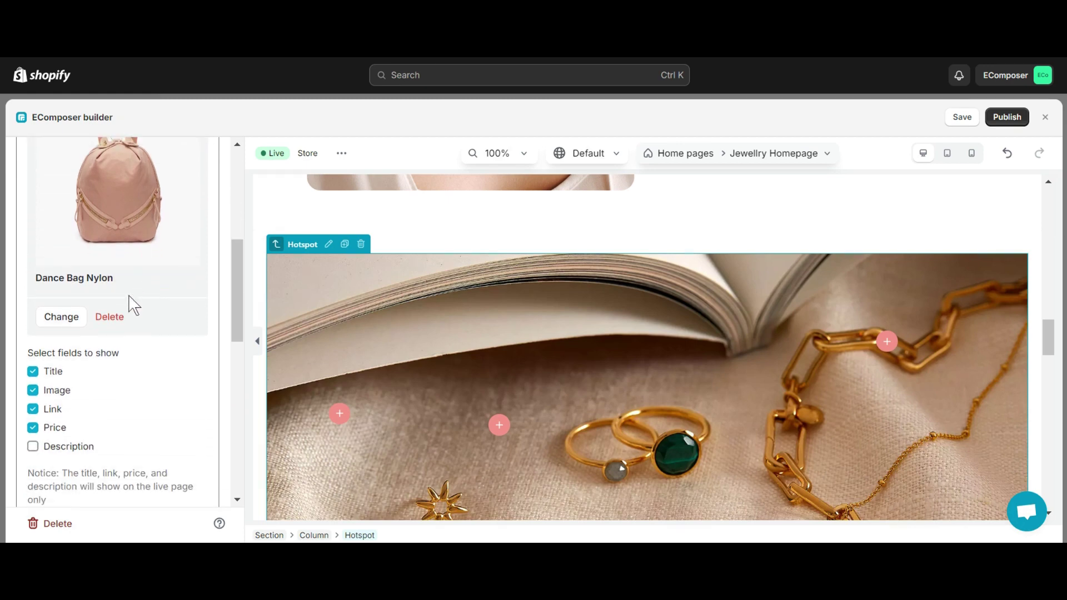
{"action": "left_click", "coordinate": [32, 409]}
{"action": "scroll", "coordinate": [67, 490], "scroll_direction": "down", "scroll_amount": 2}
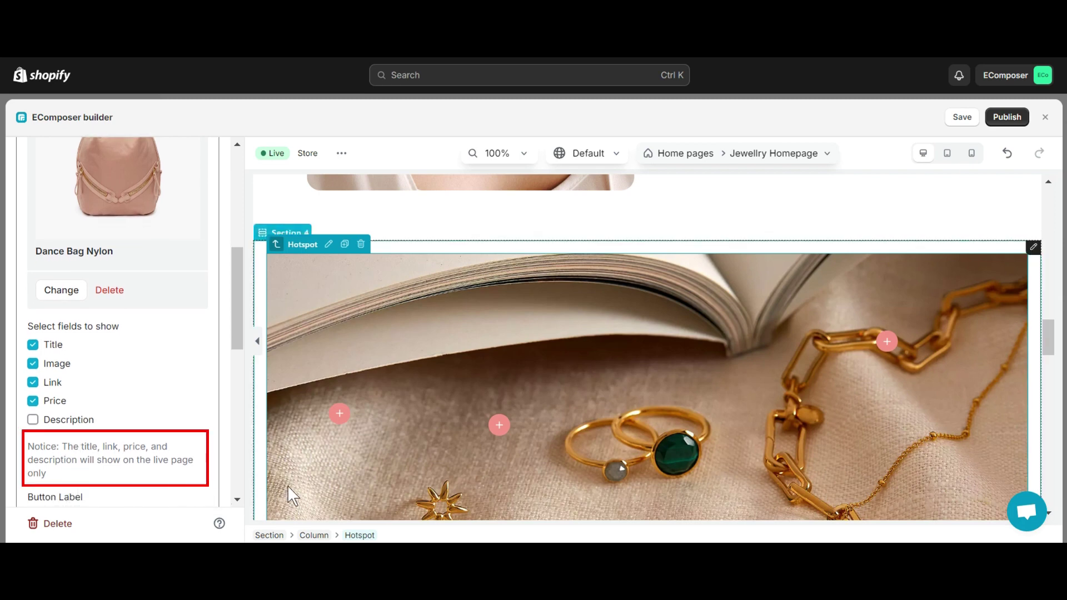
Step: Set the first tooltip's button label to 'Click Here', browsing icons but leaving none selected
{"action": "scroll", "coordinate": [197, 296], "scroll_direction": "down", "scroll_amount": 4}
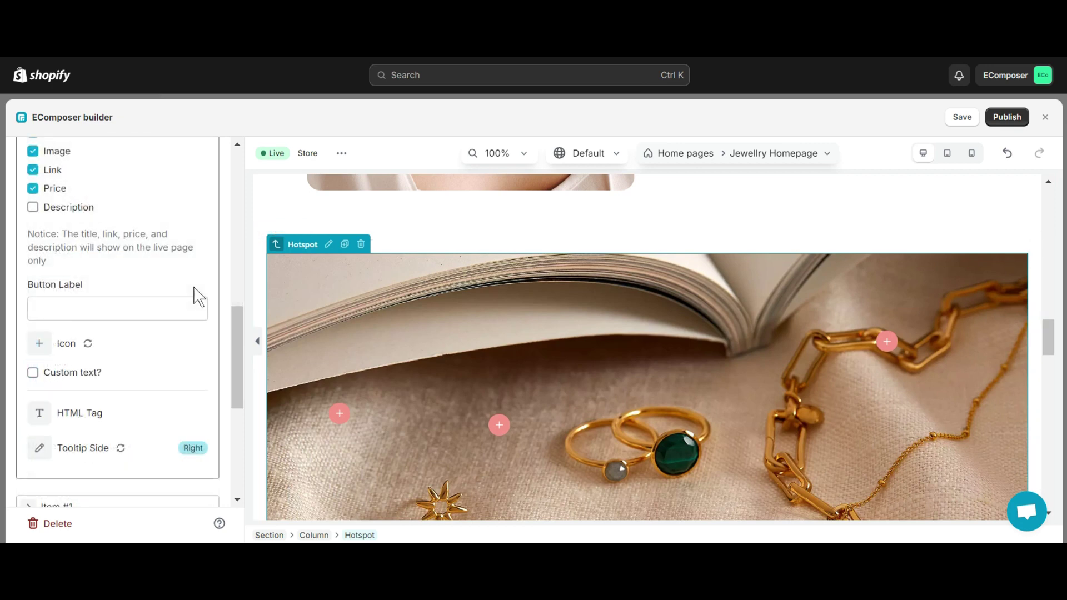
{"action": "left_click", "coordinate": [54, 313]}
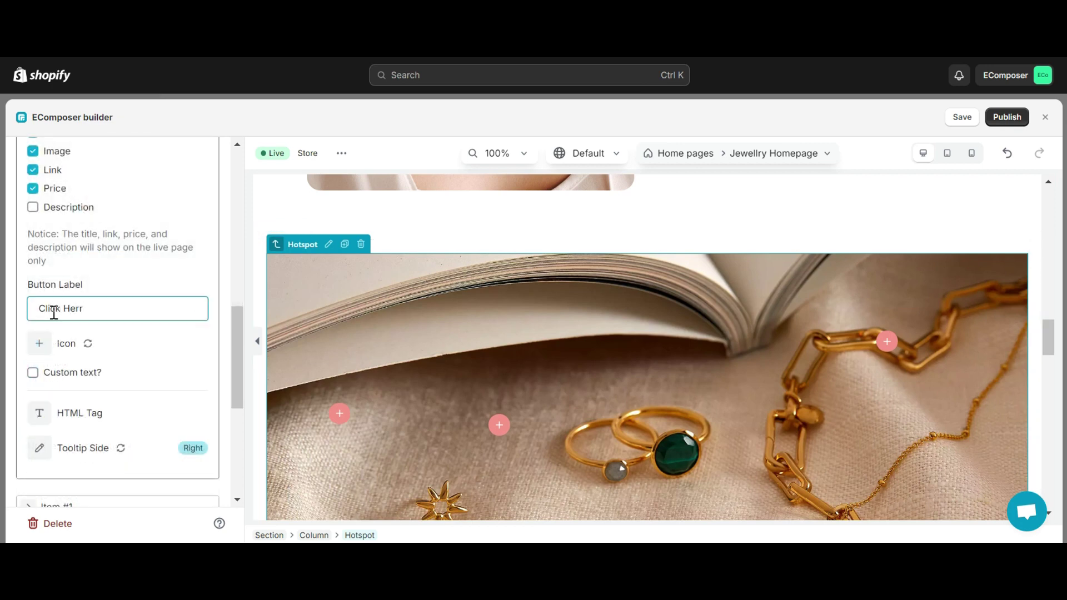
{"action": "scroll", "coordinate": [336, 332], "scroll_direction": "down", "scroll_amount": 2}
{"action": "mouse_move", "coordinate": [337, 331]}
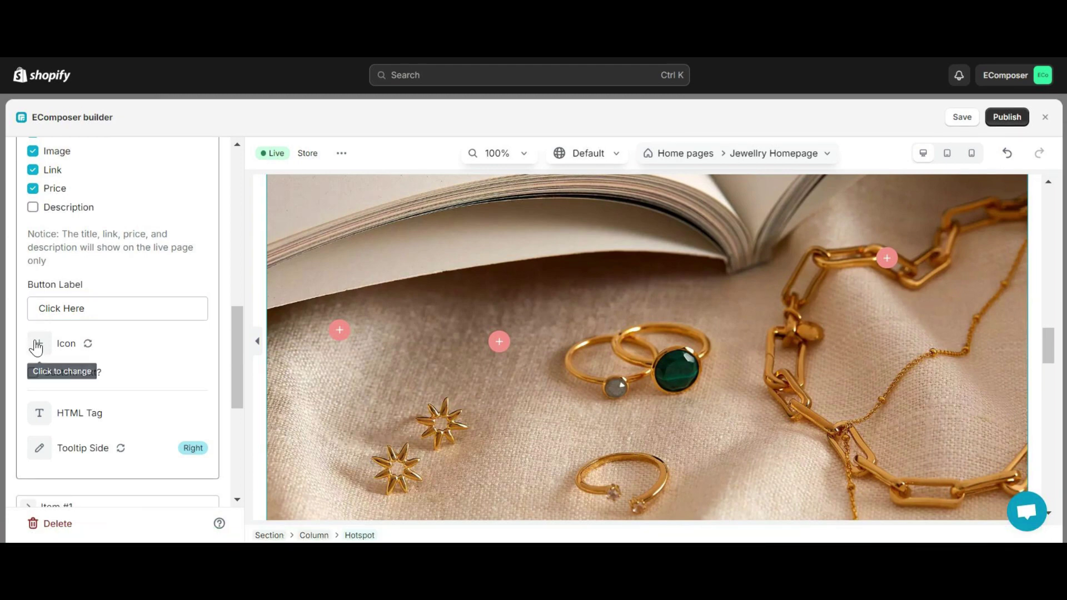
{"action": "left_click", "coordinate": [39, 343]}
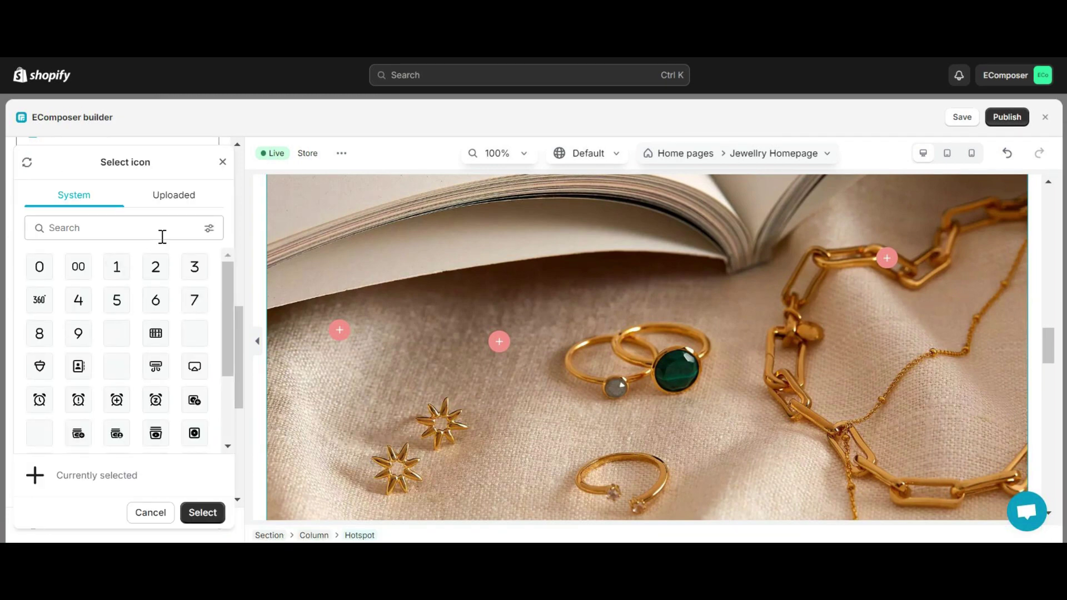
{"action": "scroll", "coordinate": [145, 333], "scroll_direction": "down", "scroll_amount": 5}
{"action": "left_click", "coordinate": [151, 428]}
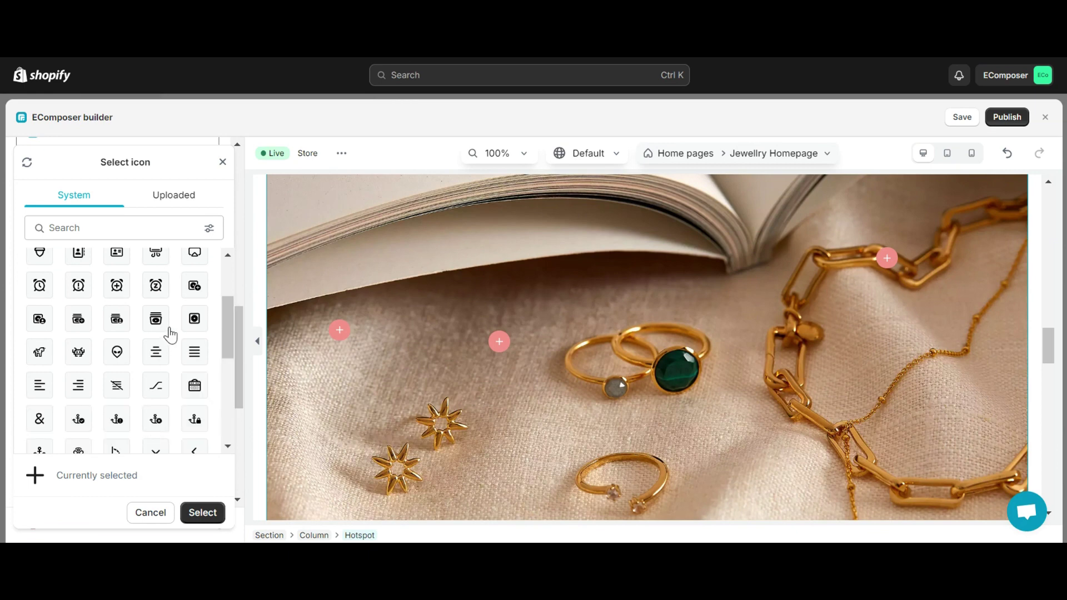
{"action": "scroll", "coordinate": [169, 336], "scroll_direction": "down", "scroll_amount": 5}
{"action": "scroll", "coordinate": [171, 335], "scroll_direction": "up", "scroll_amount": 10}
{"action": "left_click", "coordinate": [151, 512]}
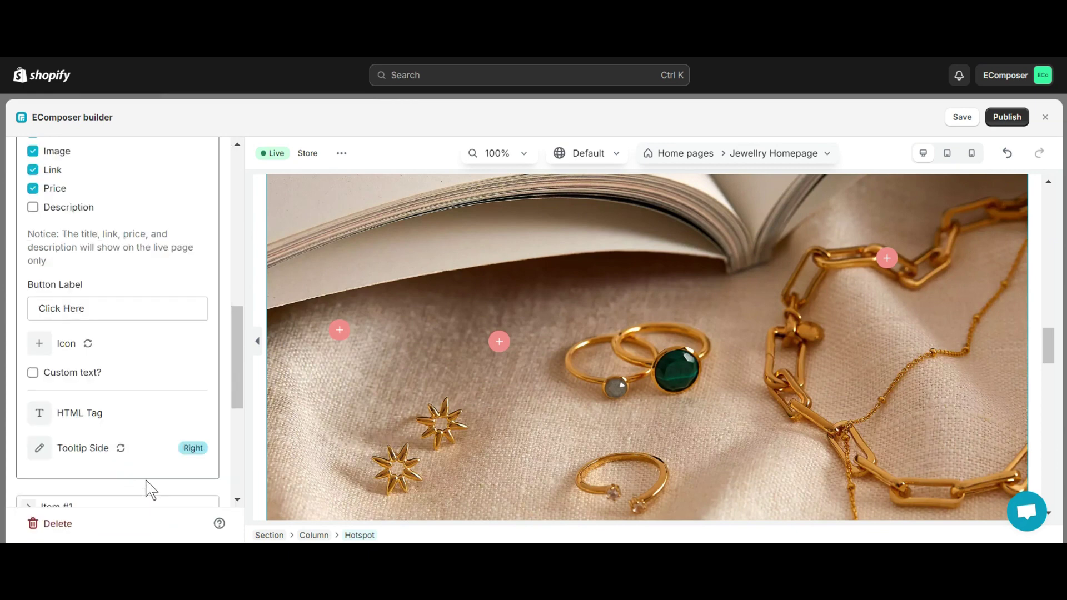
Step: Enable a custom hotspot label, type 'Explore no', and try different heading levels for it
{"action": "left_click", "coordinate": [33, 373]}
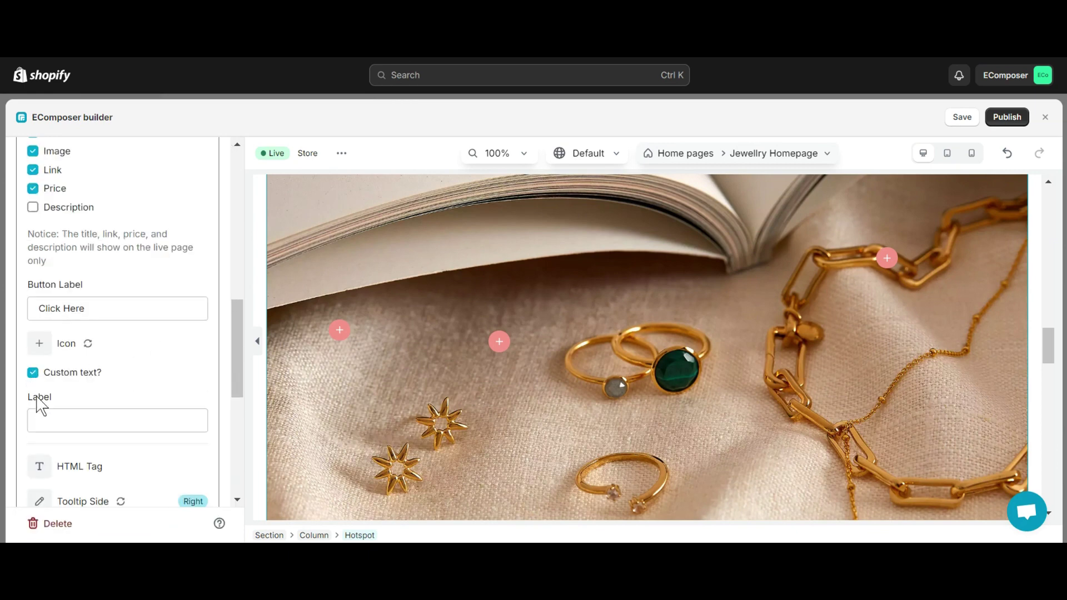
{"action": "left_click", "coordinate": [45, 417]}
{"action": "type", "text": "Exploer"}
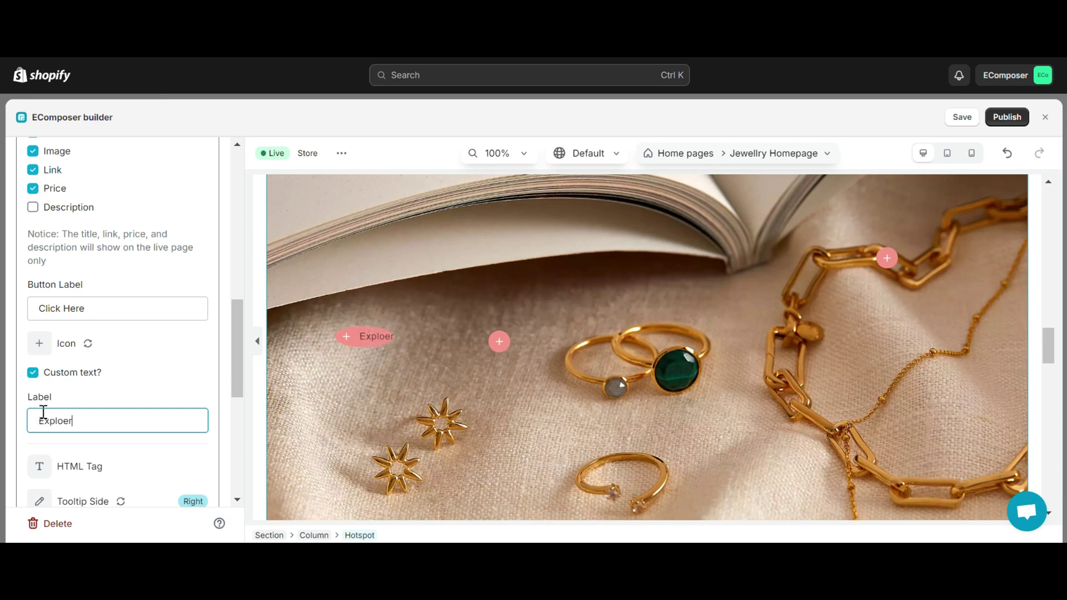
{"action": "type", "text": "lore no"}
{"action": "key", "text": "BackSpace"}
{"action": "key", "text": "BackSpace"}
{"action": "key", "text": "BackSpace"}
{"action": "key", "text": "BackSpace"}
{"action": "key", "text": "BackSpace"}
{"action": "key", "text": "BackSpace"}
{"action": "key", "text": "BackSpace"}
{"action": "key", "text": "BackSpace"}
{"action": "key", "text": "BackSpace"}
{"action": "key", "text": "BackSpace"}
{"action": "scroll", "coordinate": [51, 424], "scroll_direction": "down", "scroll_amount": 2}
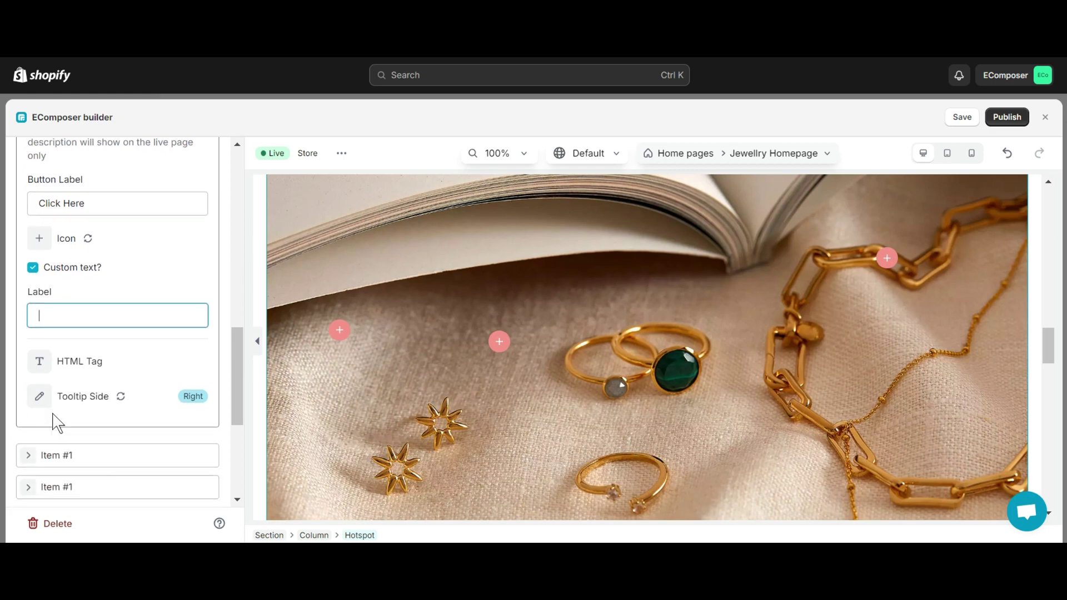
{"action": "left_click", "coordinate": [40, 365]}
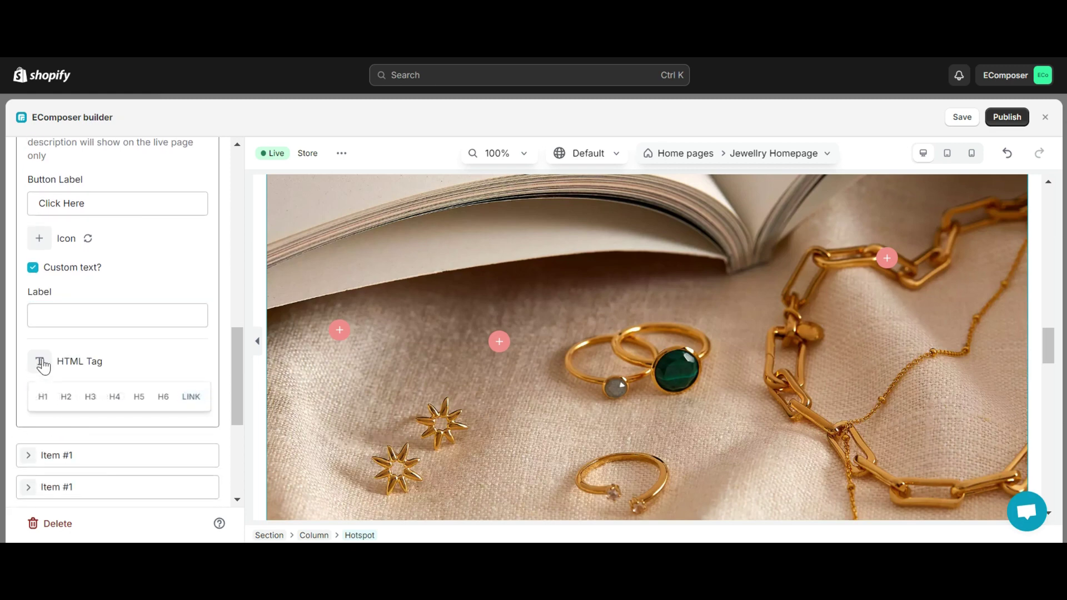
{"action": "left_click", "coordinate": [65, 396]}
{"action": "left_click", "coordinate": [90, 396]}
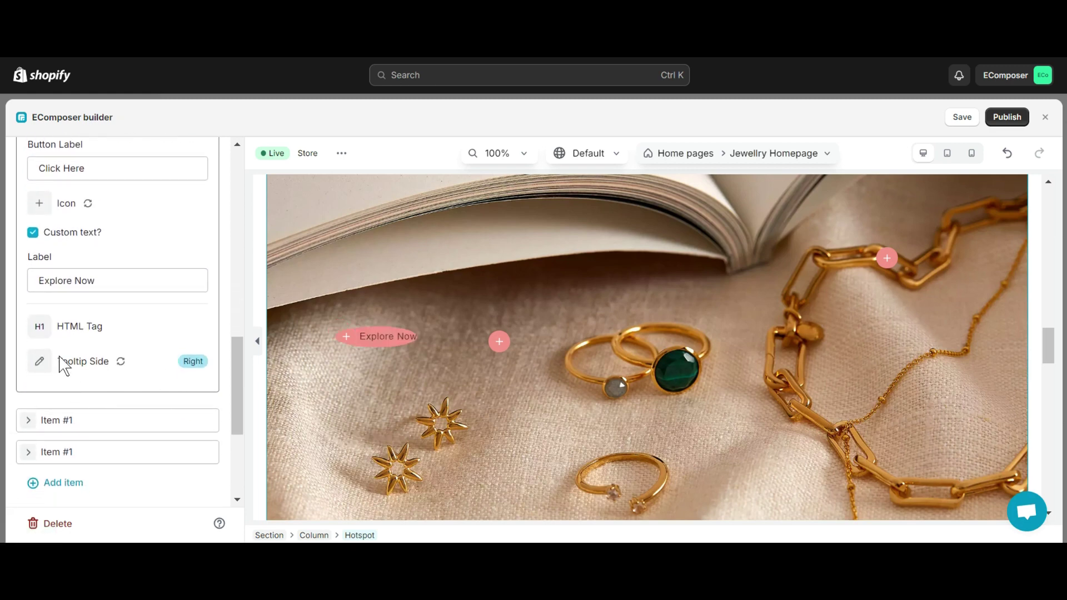
Step: Keep the tooltip on the Right side and turn off the custom text label
{"action": "left_click", "coordinate": [194, 361]}
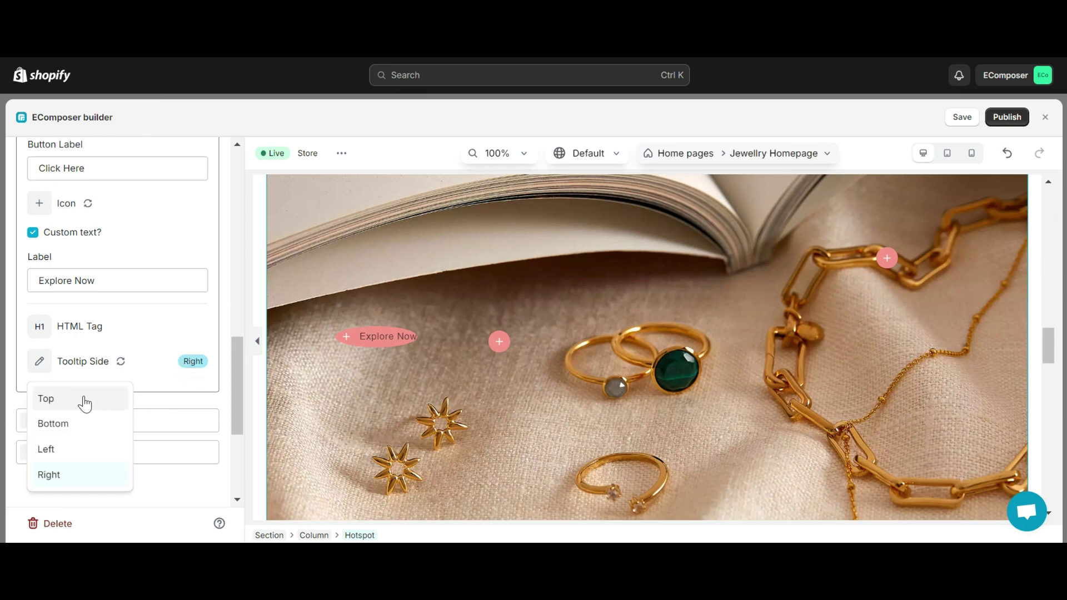
{"action": "left_click", "coordinate": [86, 404]}
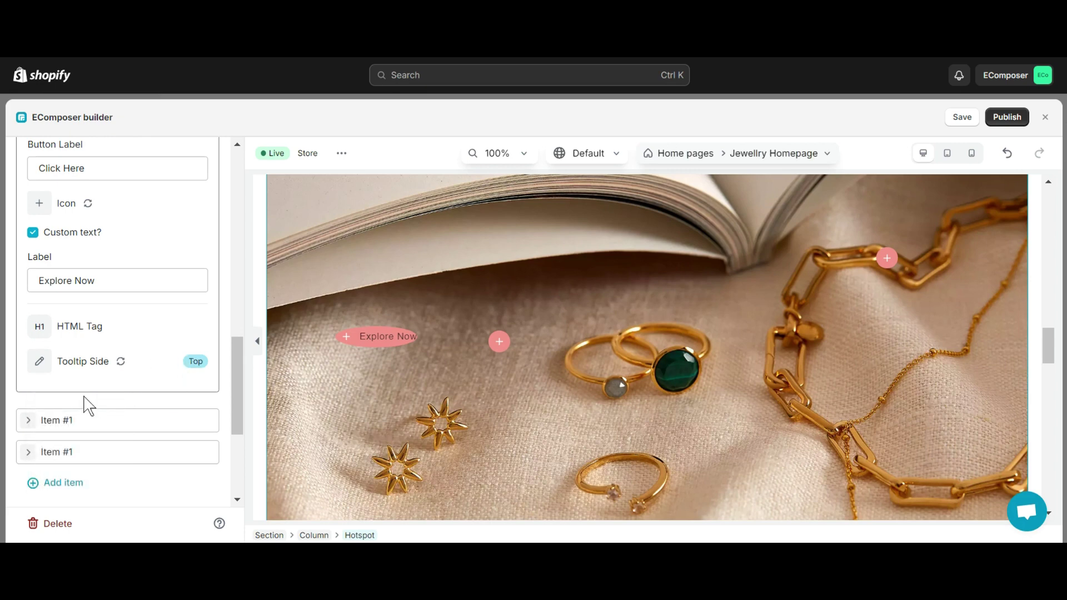
{"action": "left_click", "coordinate": [194, 362]}
{"action": "left_click", "coordinate": [49, 475]}
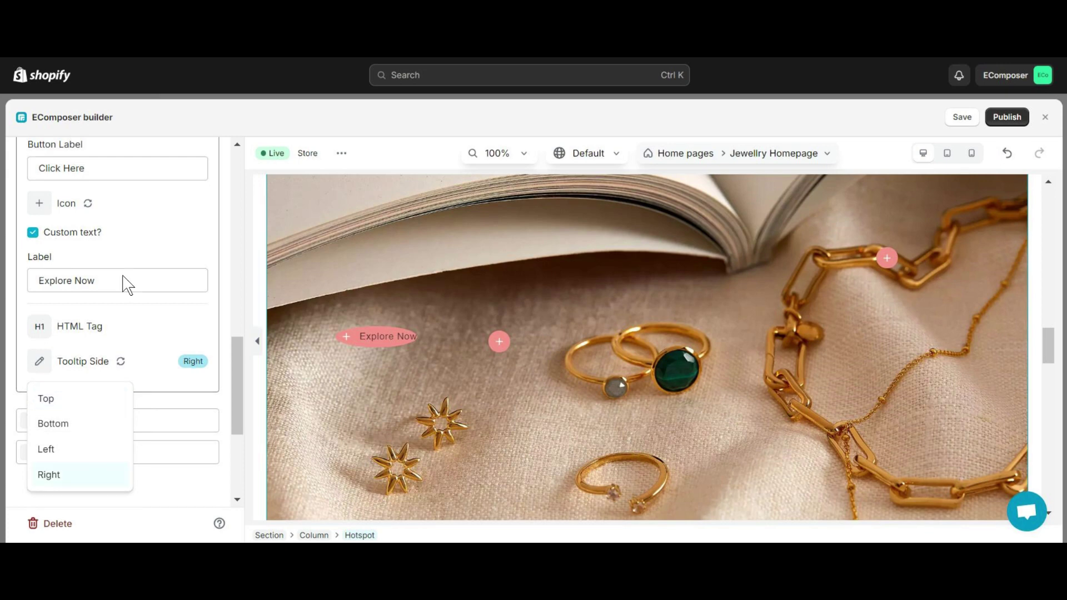
{"action": "left_click", "coordinate": [34, 233]}
Step: Change Item #1's Type from Product to Custom
{"action": "scroll", "coordinate": [125, 300], "scroll_direction": "up", "scroll_amount": 5}
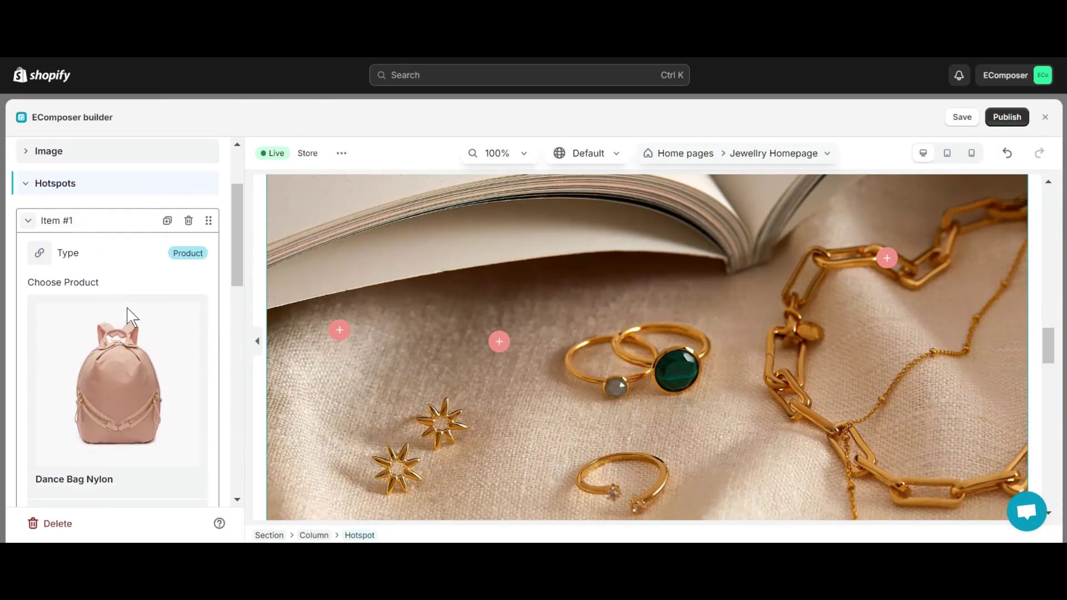
{"action": "left_click", "coordinate": [182, 255]}
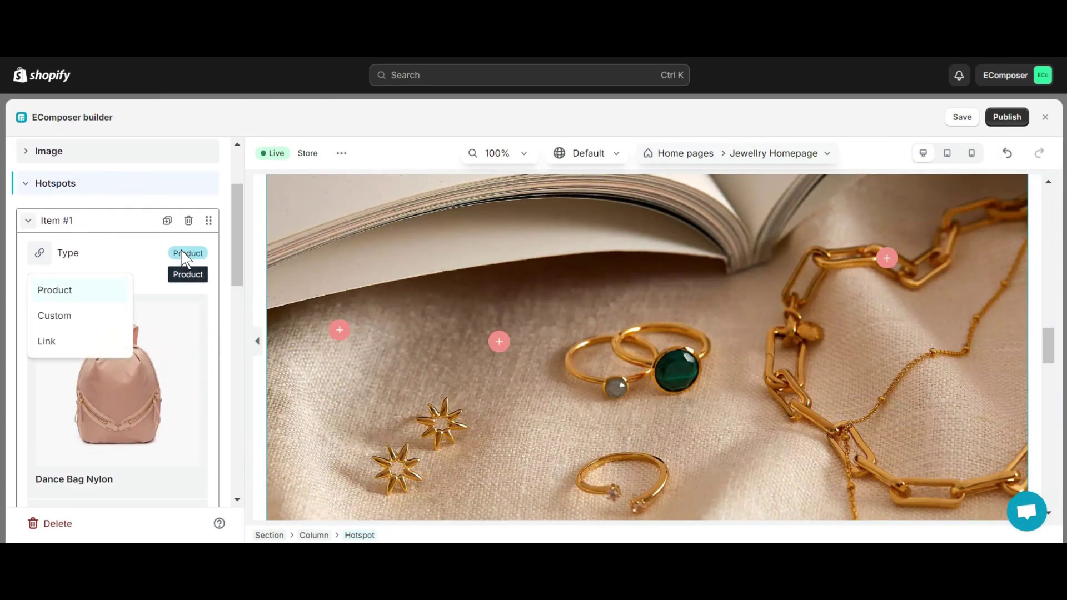
{"action": "left_click", "coordinate": [83, 315]}
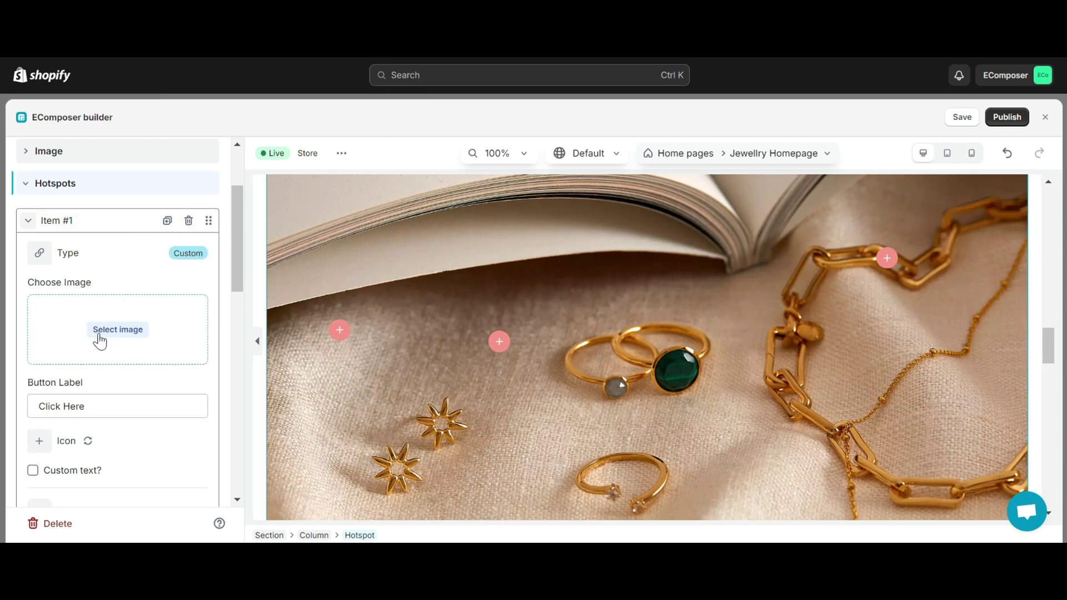
{"action": "scroll", "coordinate": [132, 360], "scroll_direction": "down", "scroll_amount": 3}
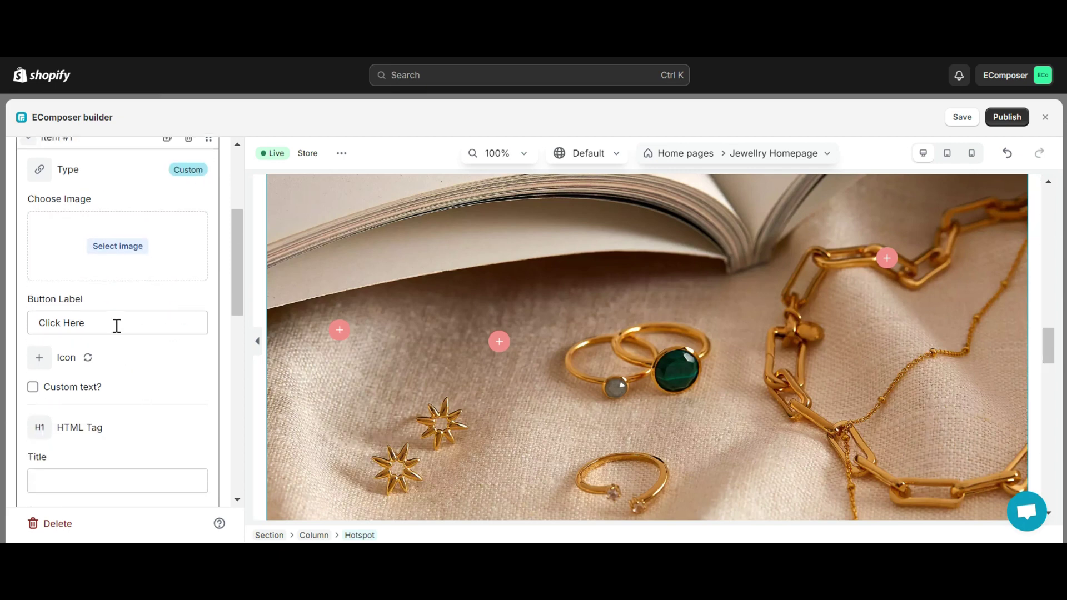
{"action": "scroll", "coordinate": [119, 324], "scroll_direction": "down", "scroll_amount": 4}
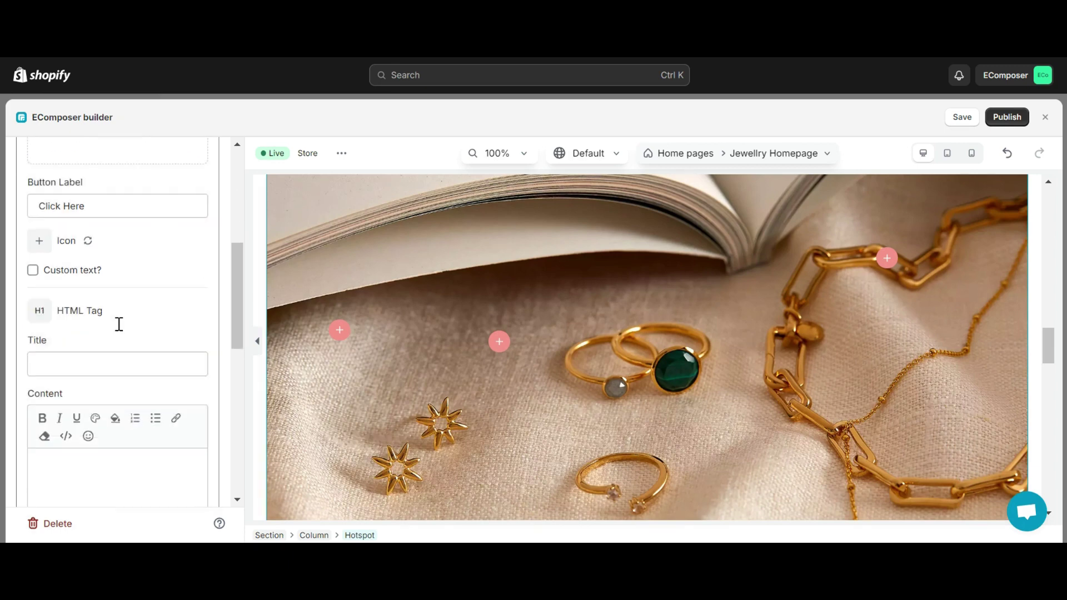
{"action": "scroll", "coordinate": [119, 324], "scroll_direction": "up", "scroll_amount": 1}
{"action": "scroll", "coordinate": [119, 324], "scroll_direction": "down", "scroll_amount": 5}
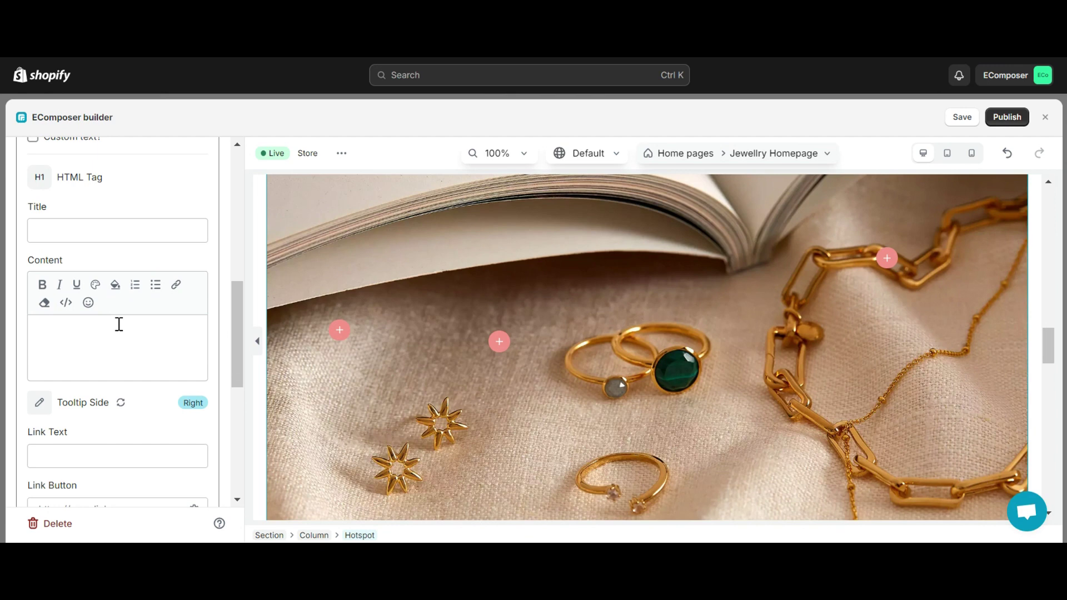
{"action": "scroll", "coordinate": [119, 324], "scroll_direction": "down", "scroll_amount": 3}
{"action": "scroll", "coordinate": [119, 324], "scroll_direction": "up", "scroll_amount": 3}
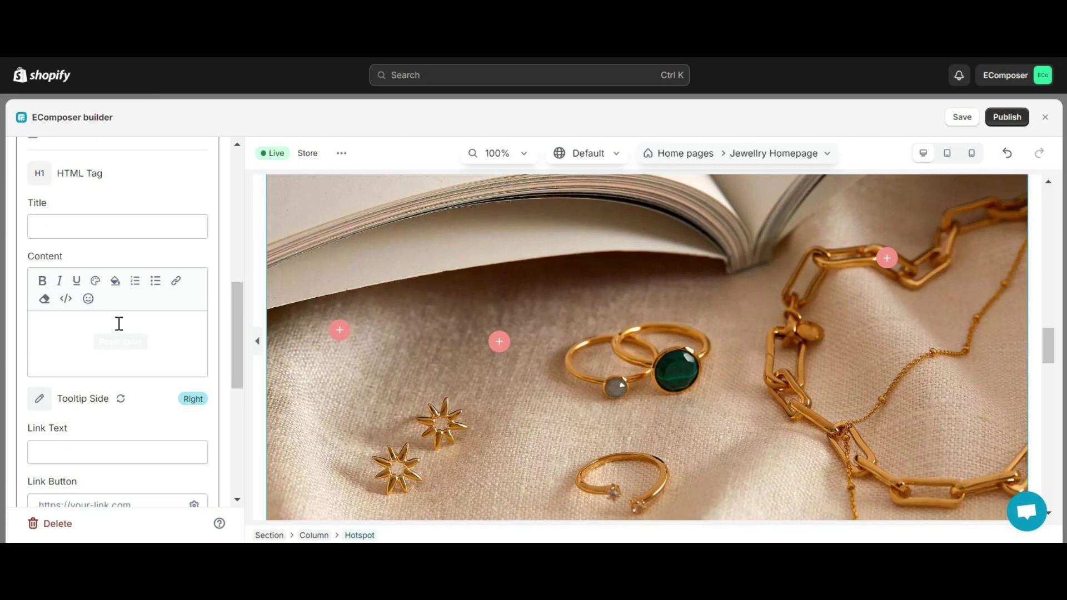
{"action": "scroll", "coordinate": [118, 325], "scroll_direction": "up", "scroll_amount": 10}
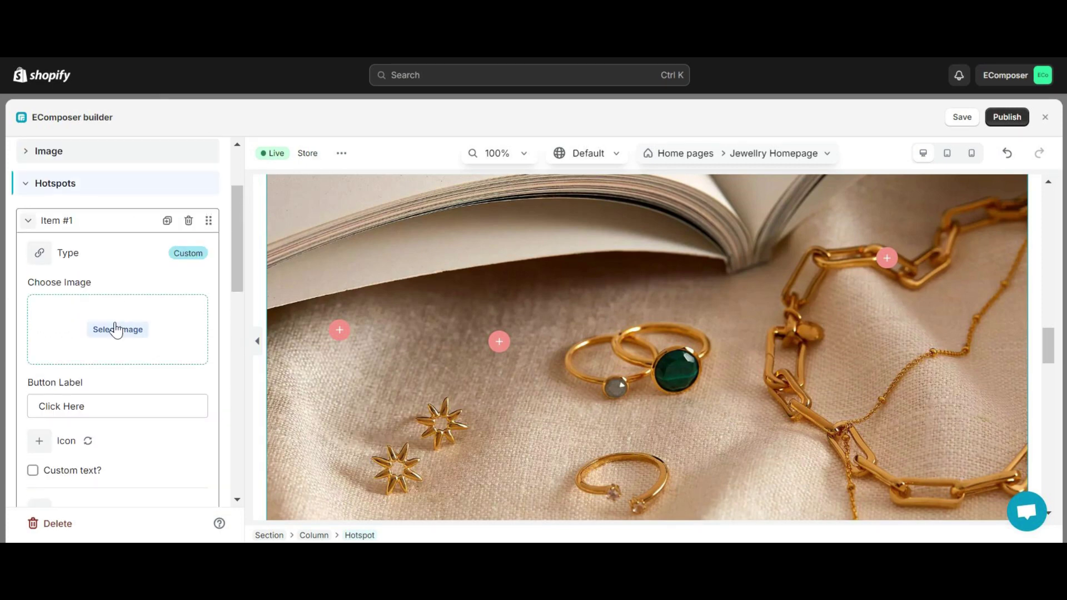
Step: Select the layered-necklace photo as the custom tooltip image
{"action": "left_click", "coordinate": [118, 329]}
{"action": "left_click", "coordinate": [522, 418]}
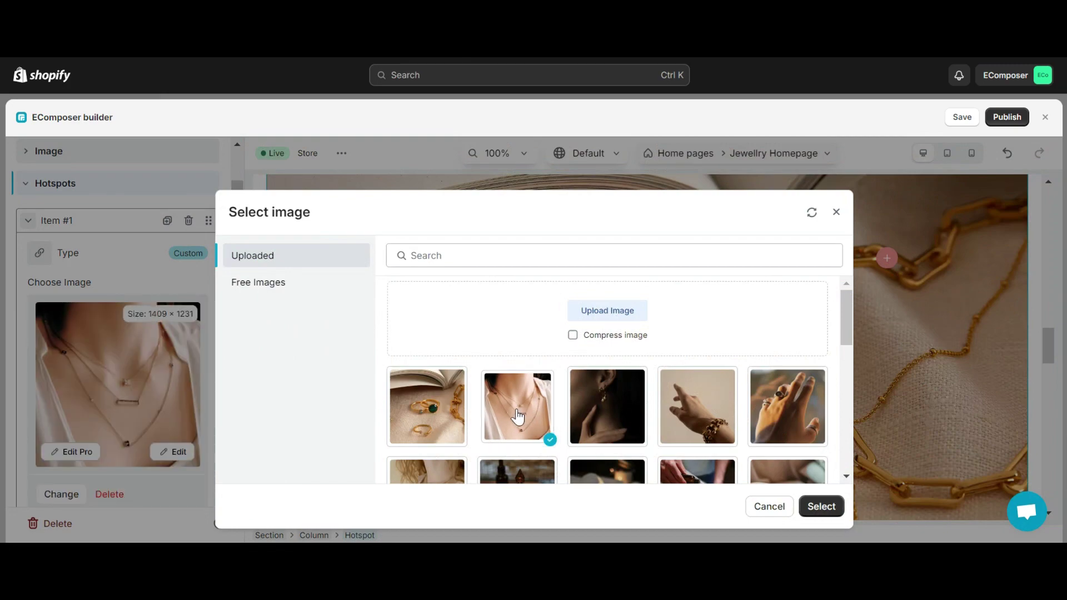
{"action": "left_click", "coordinate": [816, 507]}
{"action": "mouse_move", "coordinate": [345, 333]}
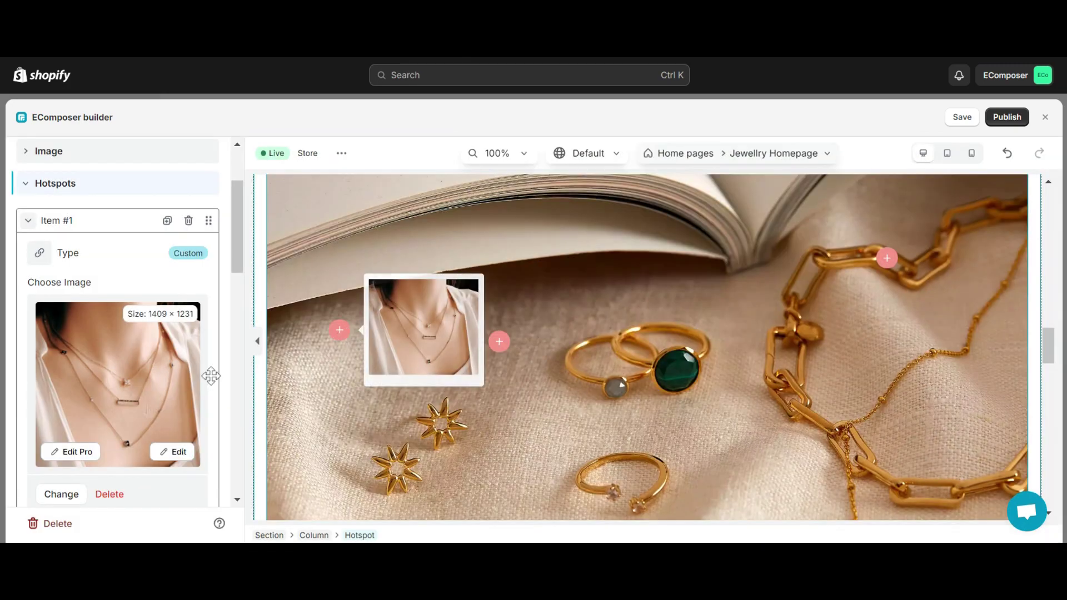
Step: Change Item #1's Type to Link, leaving the redirect URL blank
{"action": "left_click", "coordinate": [195, 257]}
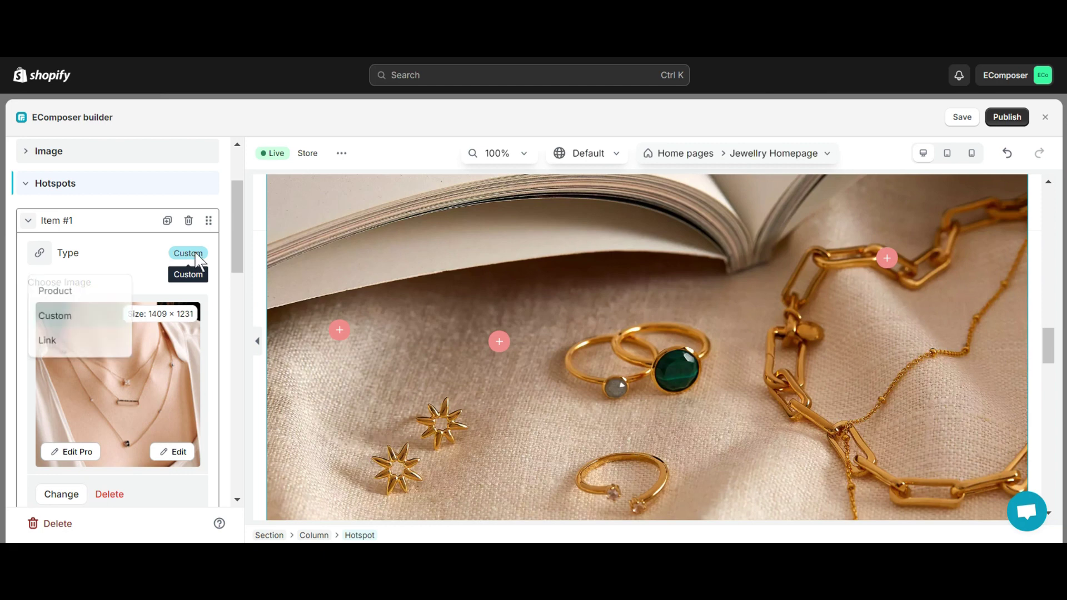
{"action": "left_click", "coordinate": [47, 340]}
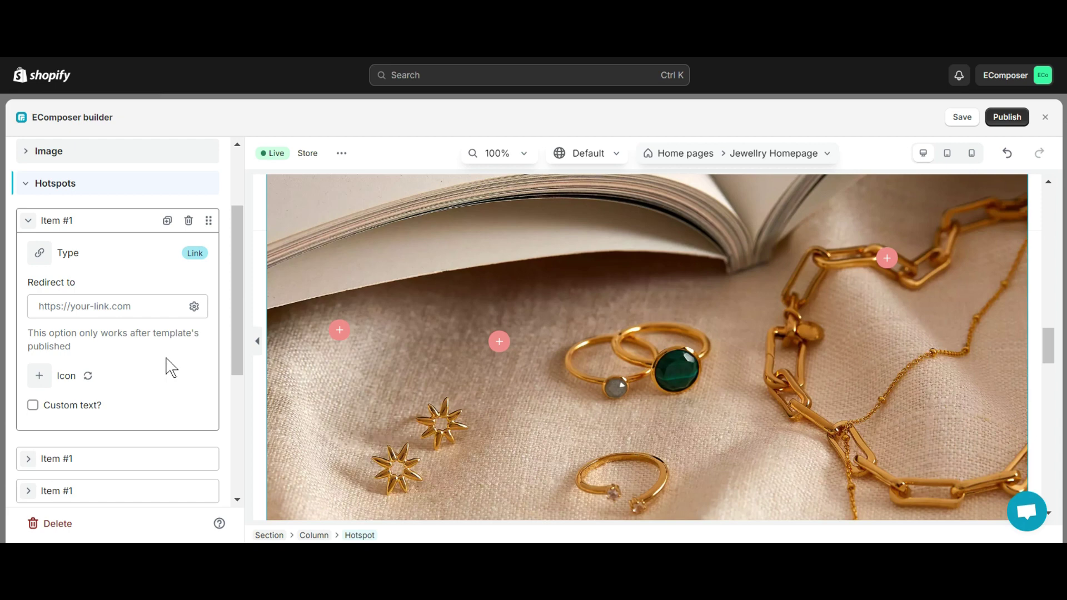
Step: Set the first hotspot's tooltip back to Custom with the hand-with-rings photo
{"action": "left_click", "coordinate": [298, 207]}
{"action": "left_click", "coordinate": [193, 372]}
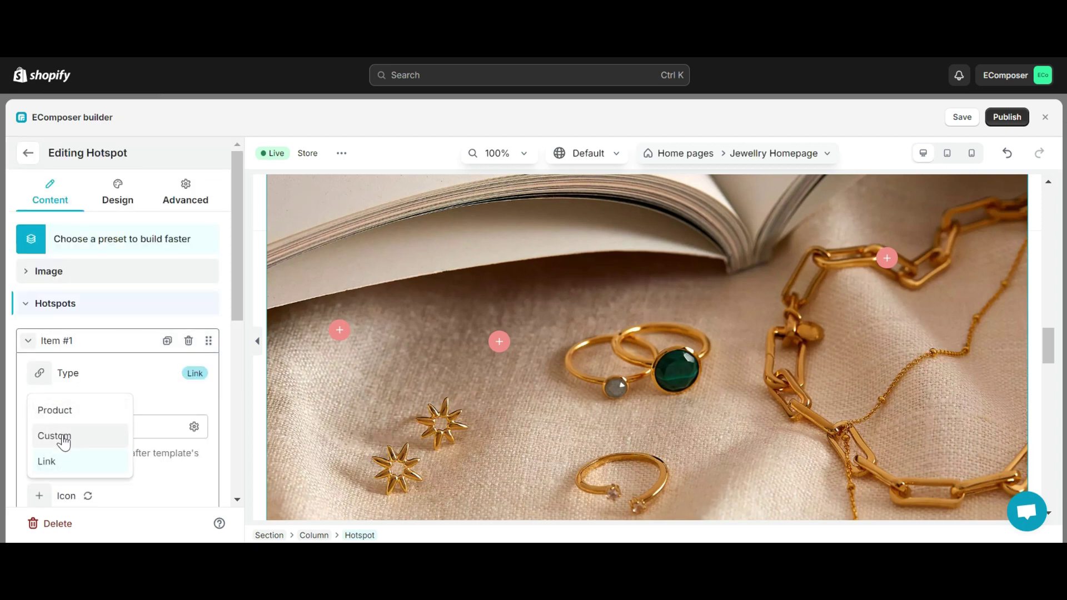
{"action": "left_click", "coordinate": [65, 438]}
{"action": "scroll", "coordinate": [146, 349], "scroll_direction": "down", "scroll_amount": 2}
{"action": "left_click", "coordinate": [142, 341]}
{"action": "left_click", "coordinate": [786, 405]}
Step: Move a hotspot marker onto the star earrings
{"action": "left_click", "coordinate": [819, 505]}
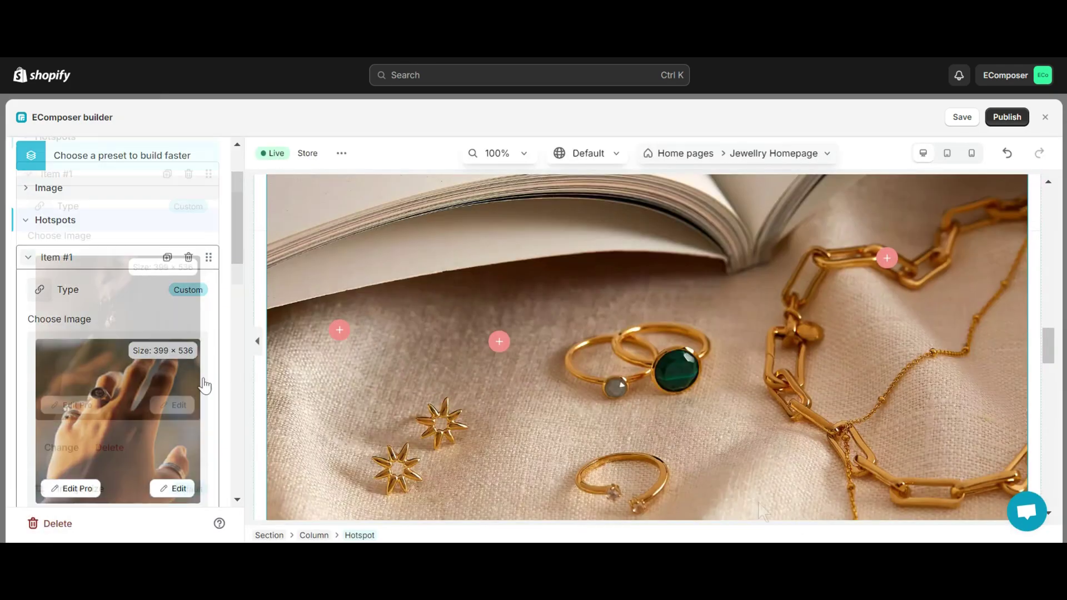
{"action": "left_click_drag", "start_coordinate": [339, 330], "coordinate": [406, 425]}
{"action": "scroll", "coordinate": [161, 336], "scroll_direction": "up", "scroll_amount": 3}
Step: Make the second hotspot a Custom tooltip, closing its image picker without choosing a photo
{"action": "left_click", "coordinate": [78, 342]}
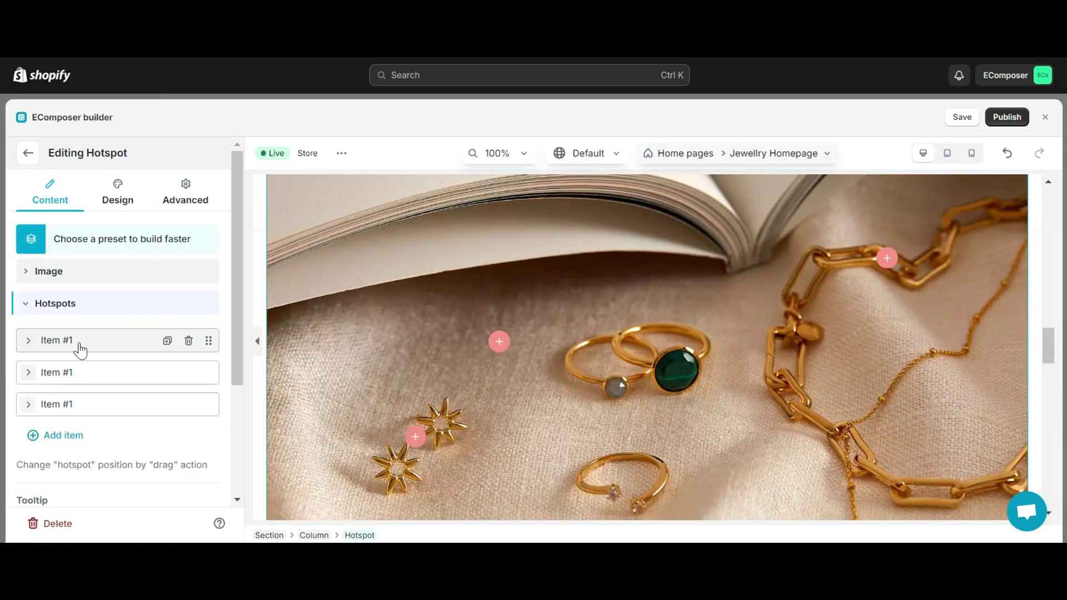
{"action": "left_click", "coordinate": [61, 372]}
{"action": "left_click", "coordinate": [189, 239]}
{"action": "left_click", "coordinate": [65, 304]}
{"action": "left_click", "coordinate": [118, 231]}
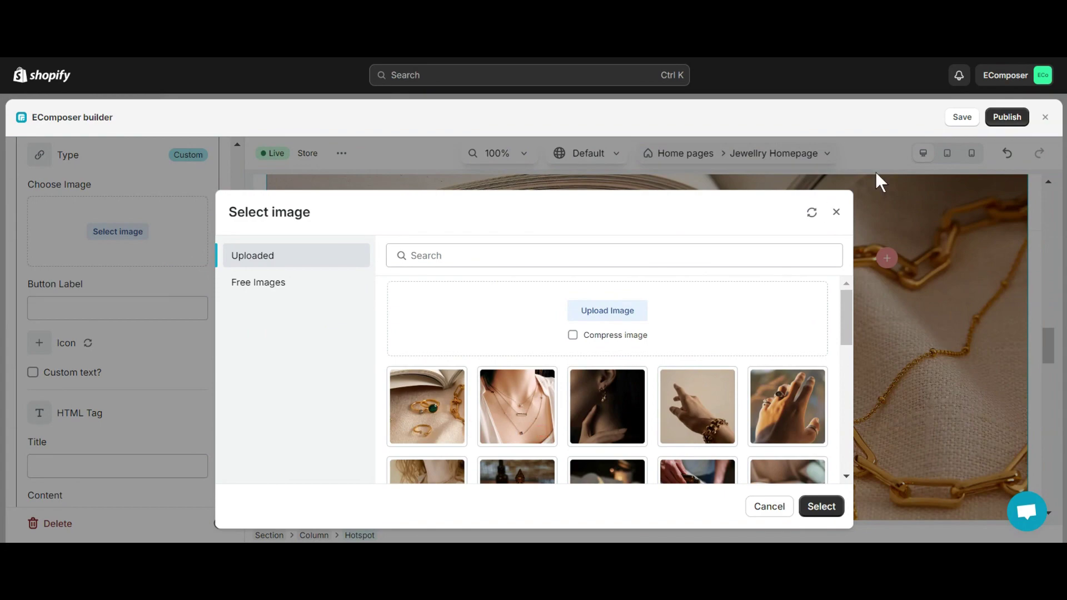
{"action": "left_click", "coordinate": [834, 212]}
Step: Move a hotspot marker onto the green-stone ring
{"action": "left_click_drag", "start_coordinate": [499, 341], "coordinate": [630, 355]}
{"action": "scroll", "coordinate": [701, 379], "scroll_direction": "down", "scroll_amount": 2}
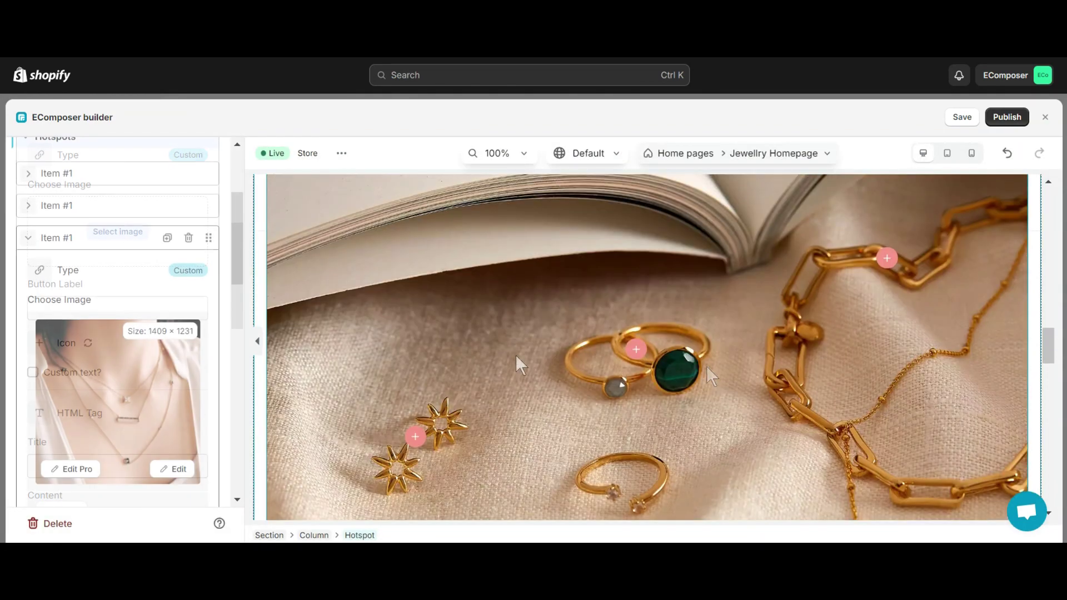
{"action": "mouse_move", "coordinate": [629, 349]}
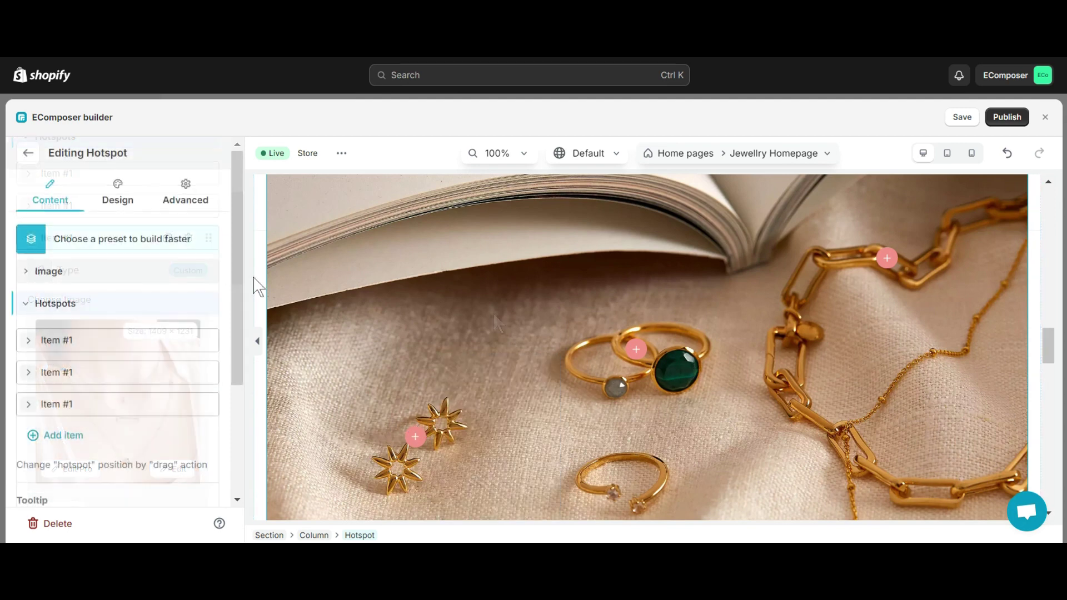
Step: Review the hotspot image design settings: Cover fit, opacity 1, no width or height limits
{"action": "left_click", "coordinate": [129, 202]}
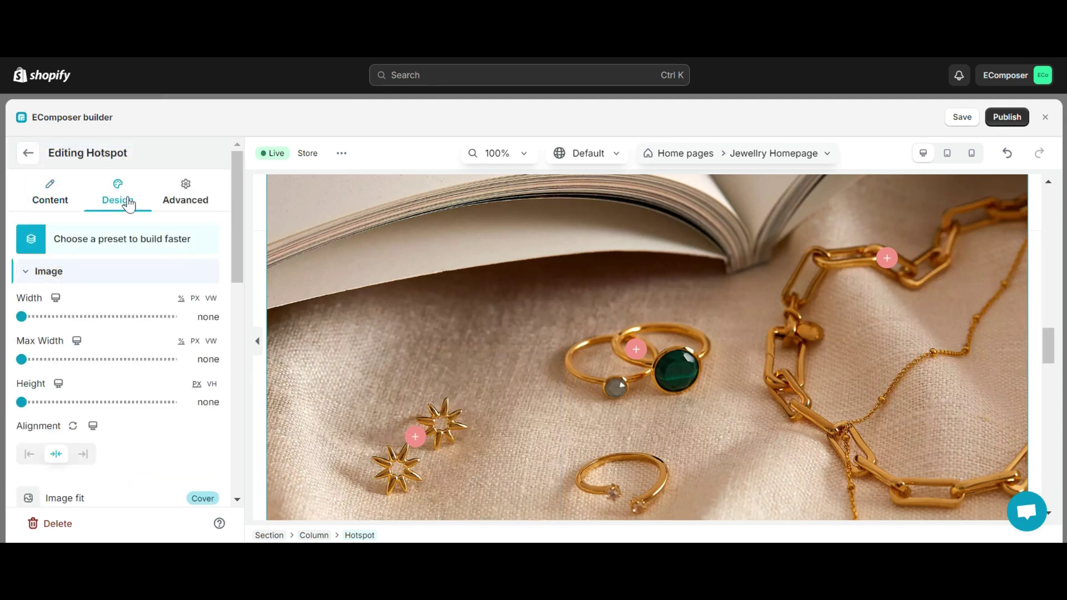
{"action": "left_click", "coordinate": [89, 271]}
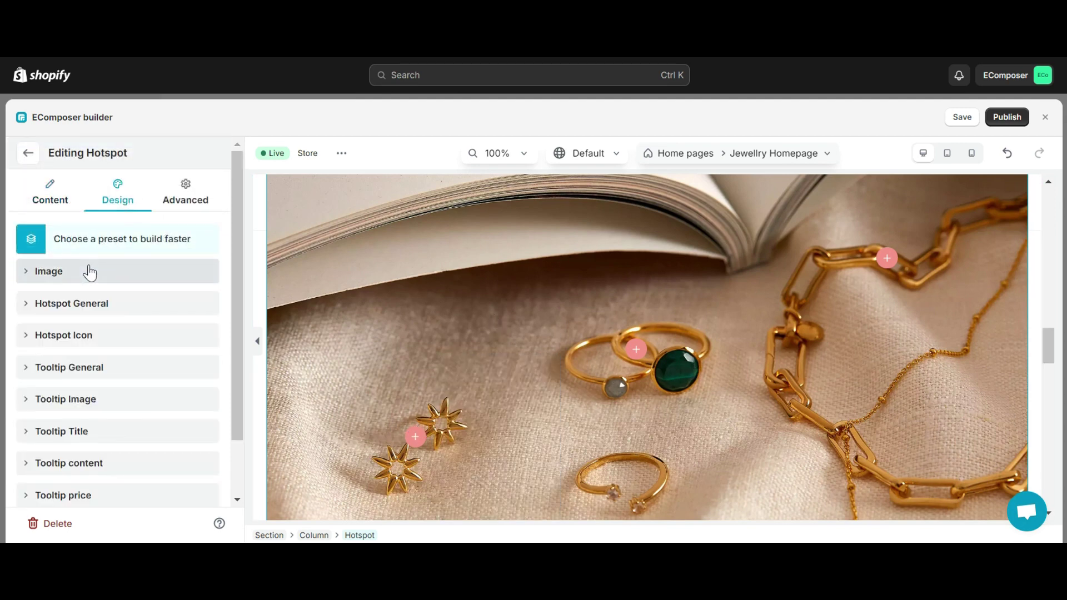
{"action": "left_click_drag", "start_coordinate": [235, 171], "coordinate": [545, 300]}
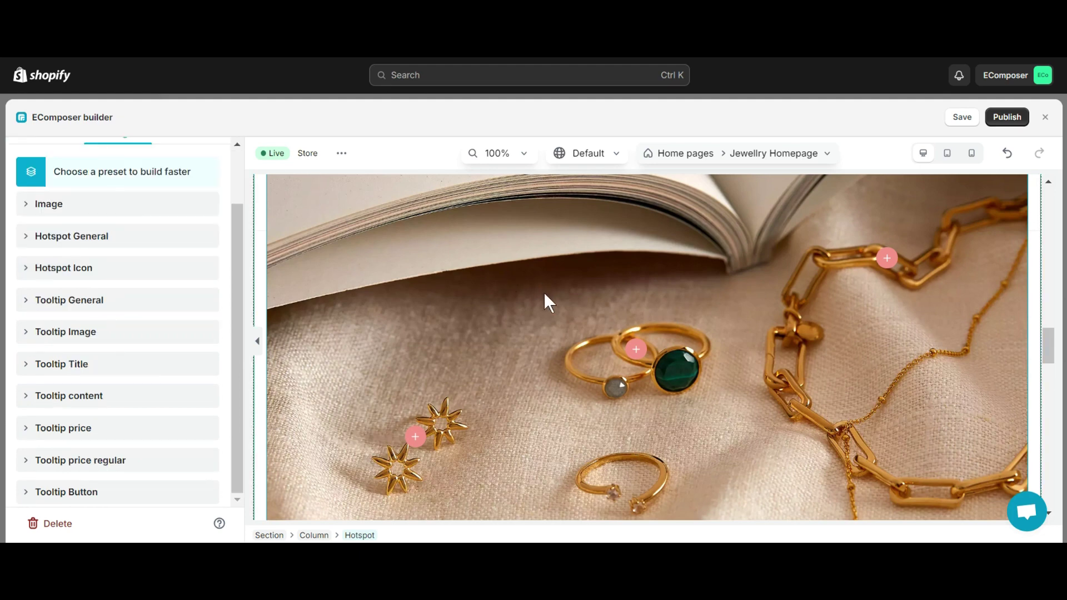
{"action": "scroll", "coordinate": [57, 321], "scroll_direction": "up", "scroll_amount": 2}
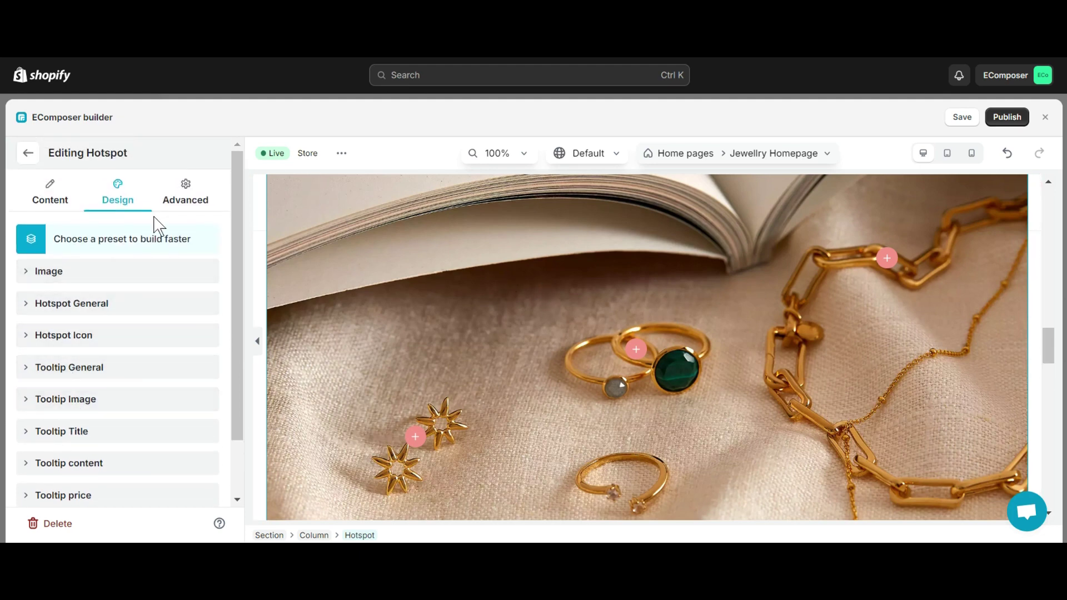
{"action": "left_click", "coordinate": [124, 278]}
{"action": "scroll", "coordinate": [114, 310], "scroll_direction": "down", "scroll_amount": 2}
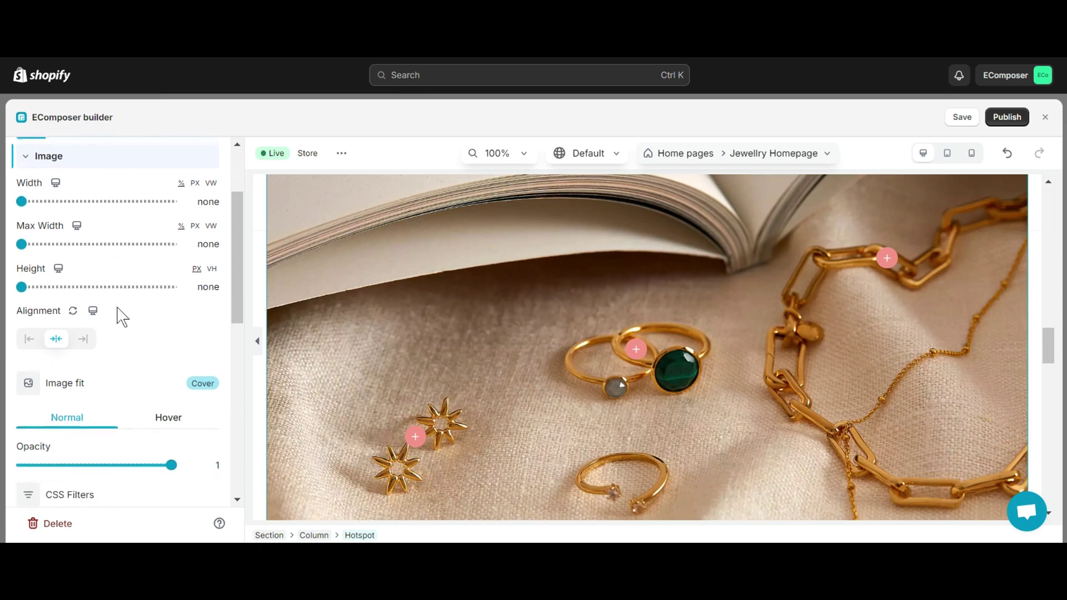
{"action": "scroll", "coordinate": [126, 315], "scroll_direction": "down", "scroll_amount": 2}
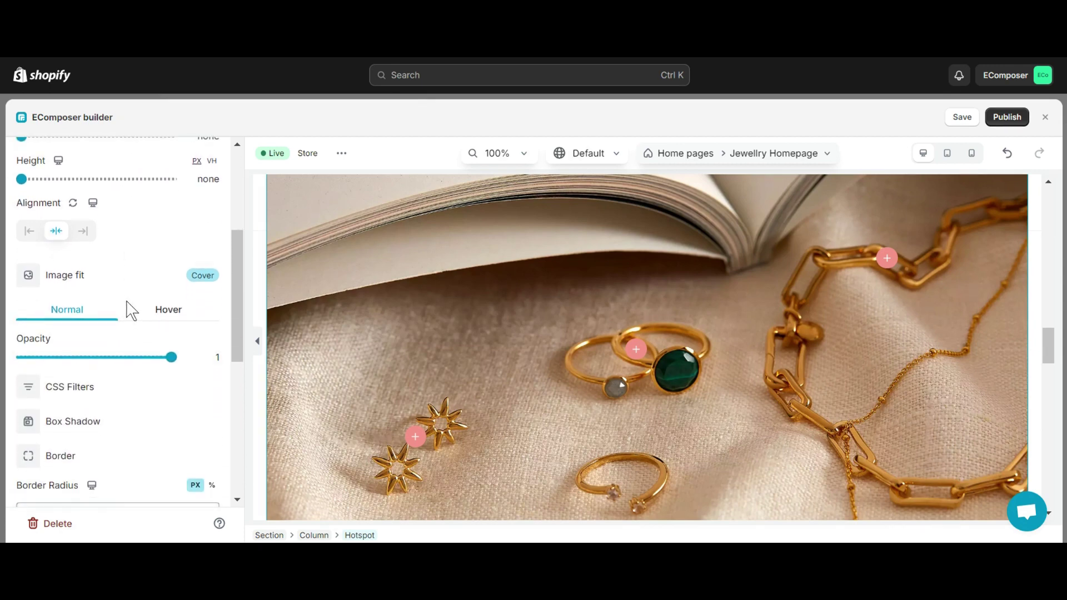
{"action": "scroll", "coordinate": [131, 310], "scroll_direction": "down", "scroll_amount": 2}
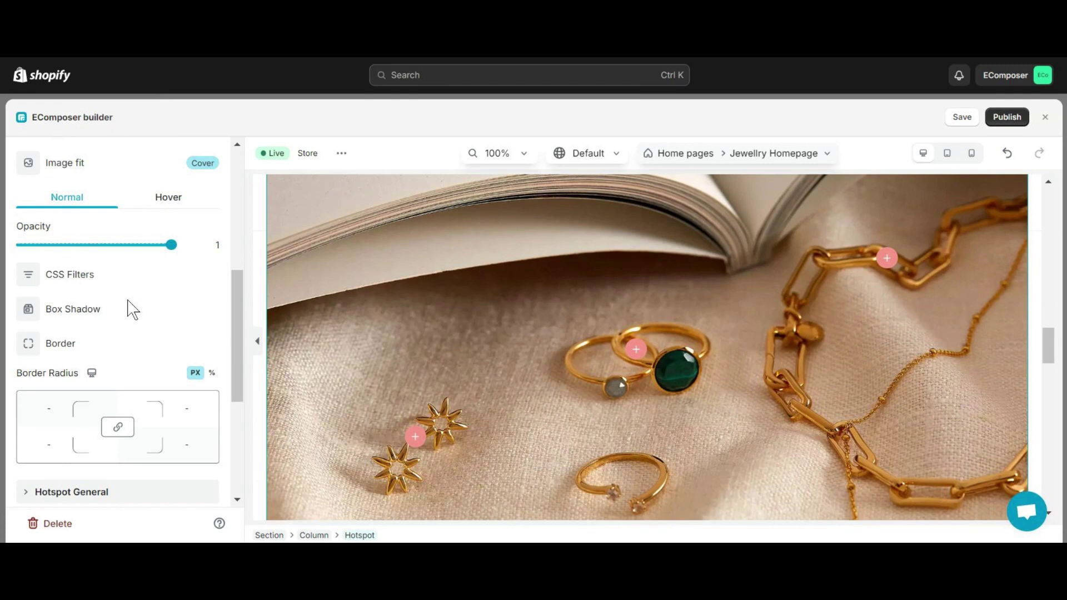
{"action": "scroll", "coordinate": [125, 305], "scroll_direction": "down", "scroll_amount": 5}
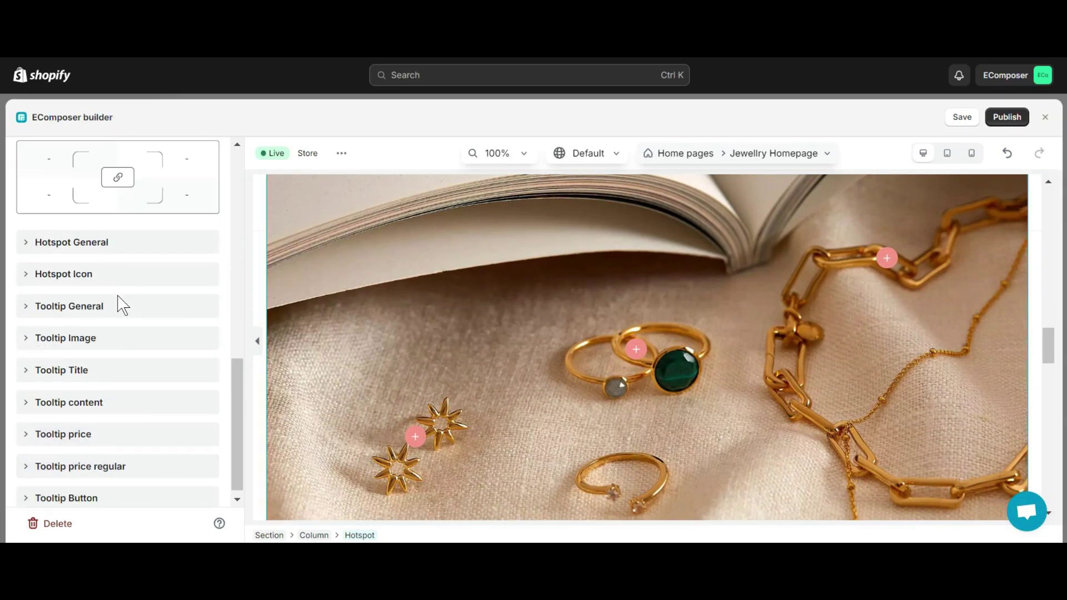
Step: Review the Hotspot General and Hotspot Icon style settings, including the 16px icon size
{"action": "left_click", "coordinate": [123, 253]}
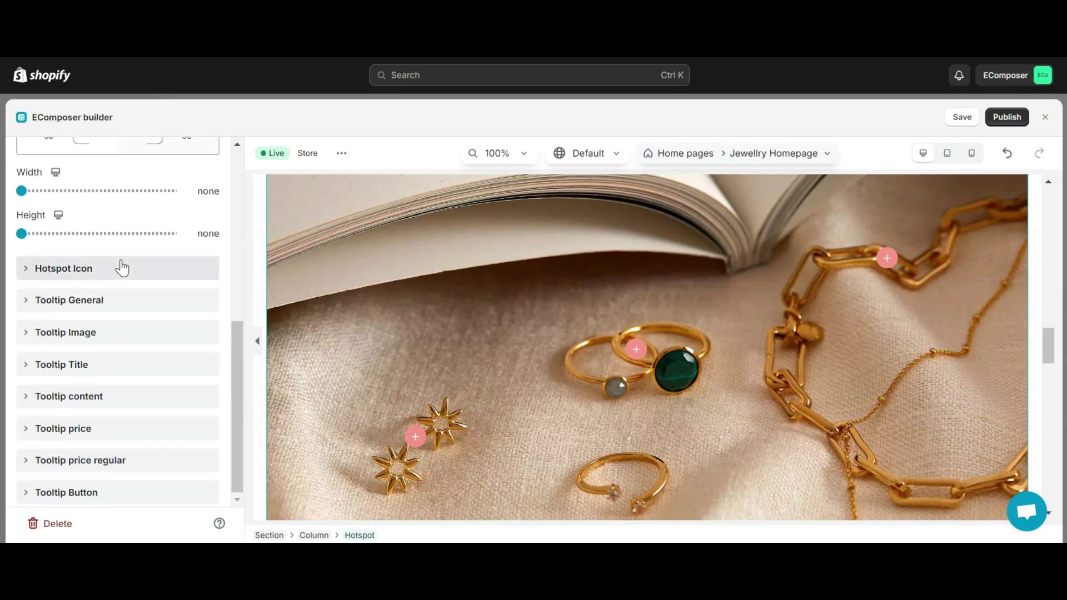
{"action": "scroll", "coordinate": [117, 333], "scroll_direction": "down", "scroll_amount": 2}
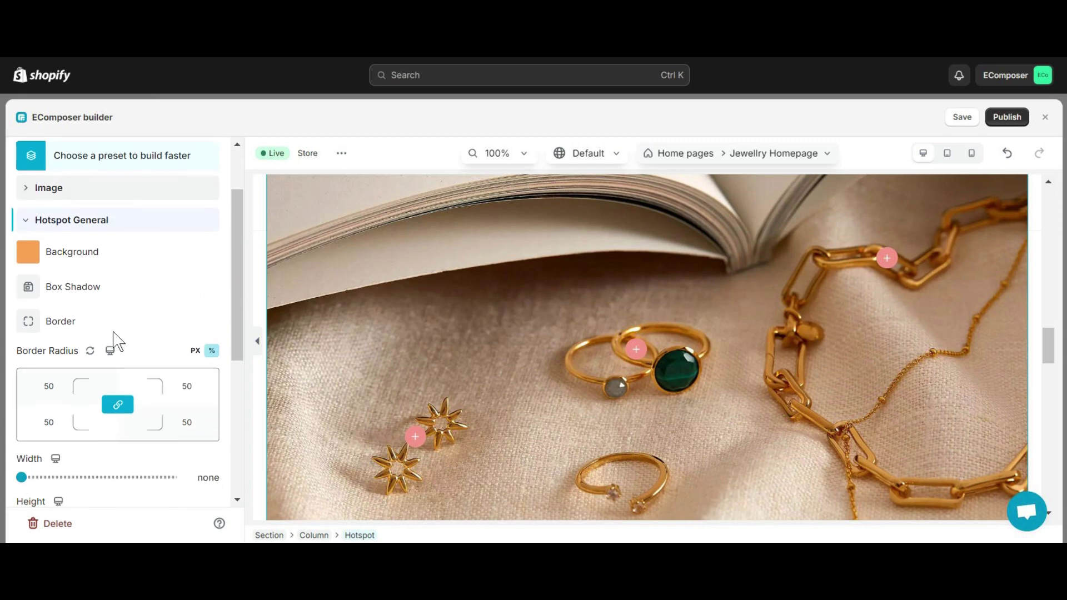
{"action": "scroll", "coordinate": [112, 328], "scroll_direction": "down", "scroll_amount": 2}
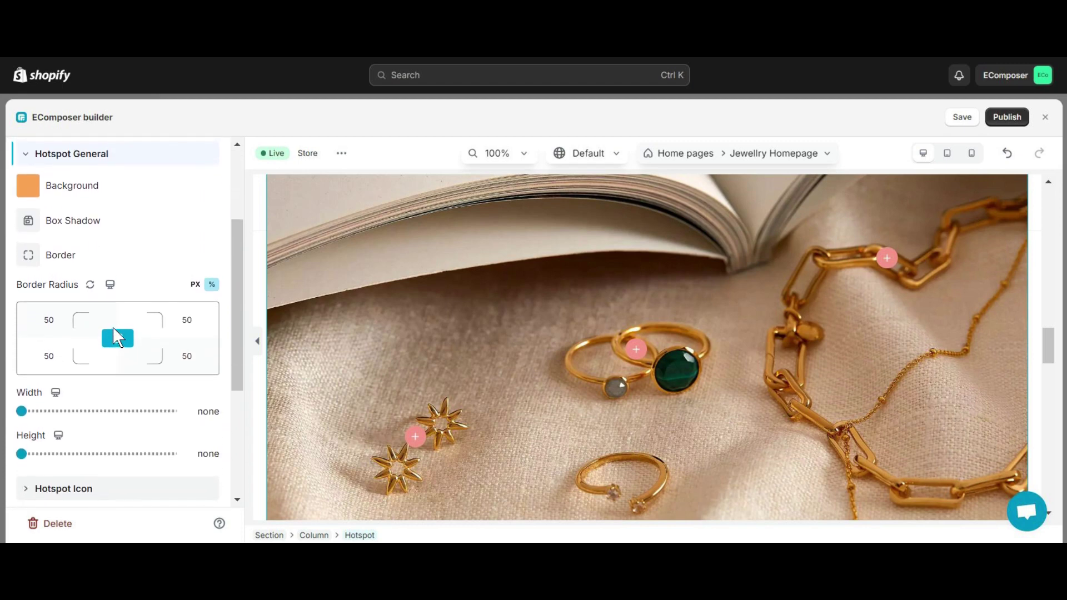
{"action": "left_click", "coordinate": [105, 490]}
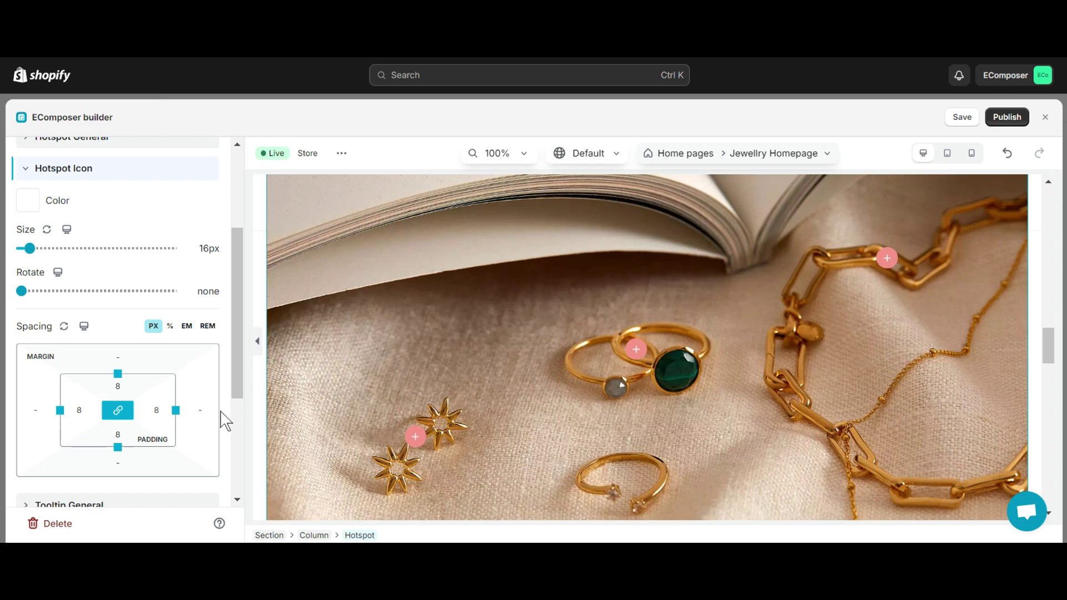
{"action": "scroll", "coordinate": [109, 392], "scroll_direction": "down", "scroll_amount": 4}
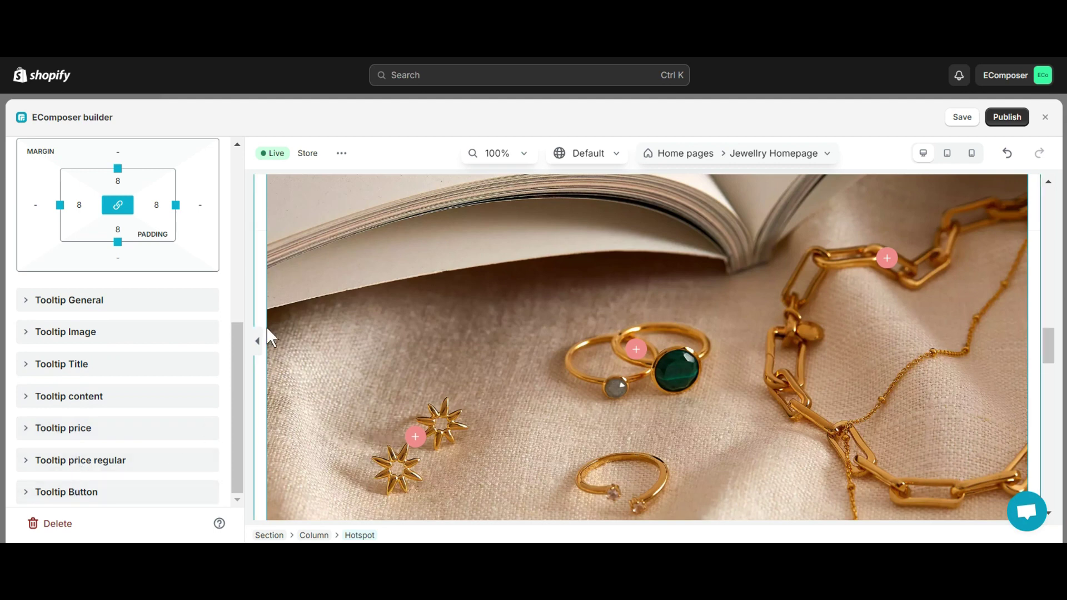
Step: Review the Tooltip General and Tooltip Image style settings
{"action": "left_click", "coordinate": [143, 301]}
{"action": "scroll", "coordinate": [153, 367], "scroll_direction": "up", "scroll_amount": 6}
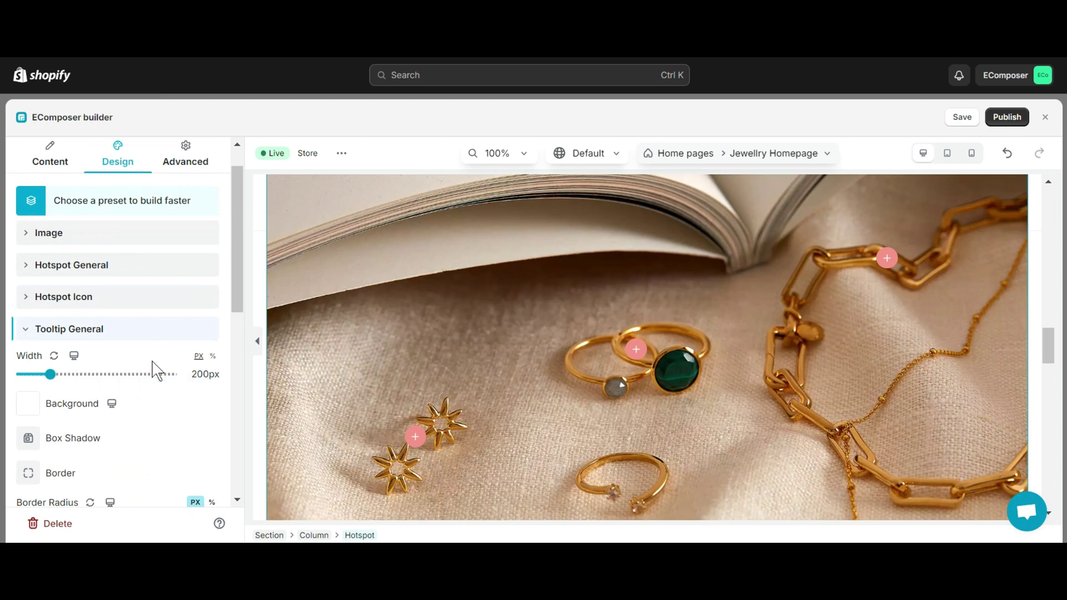
{"action": "scroll", "coordinate": [155, 370], "scroll_direction": "down", "scroll_amount": 3}
{"action": "scroll", "coordinate": [153, 366], "scroll_direction": "down", "scroll_amount": 5}
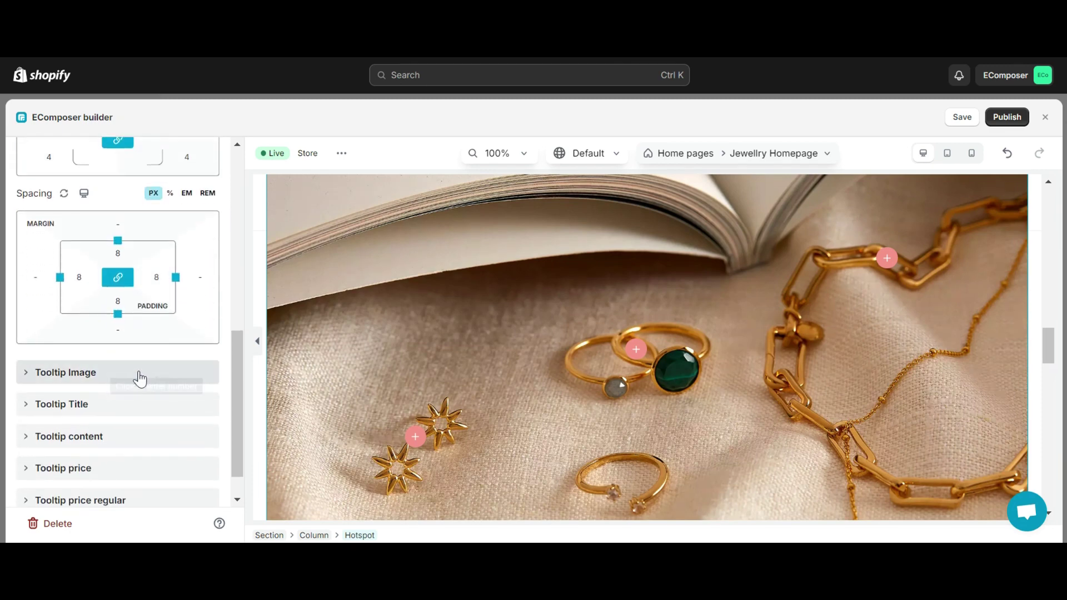
{"action": "left_click", "coordinate": [138, 376]}
{"action": "scroll", "coordinate": [139, 254], "scroll_direction": "up", "scroll_amount": 5}
Step: Check the Hotspot Icon settings, including its white icon colour
{"action": "left_click", "coordinate": [119, 275]}
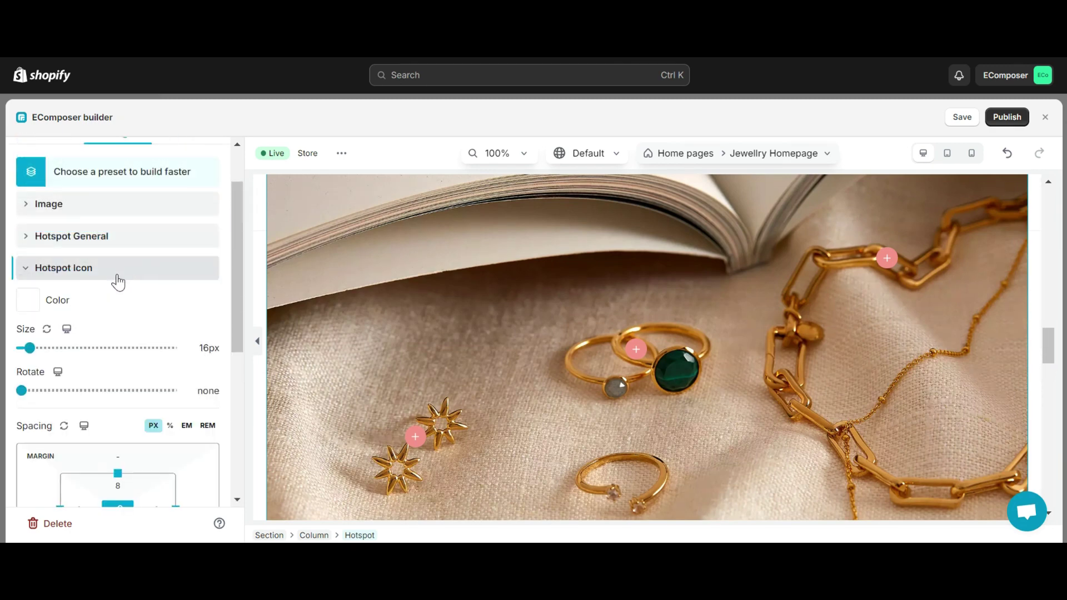
{"action": "left_click", "coordinate": [35, 305]}
{"action": "scroll", "coordinate": [143, 318], "scroll_direction": "down", "scroll_amount": 2}
{"action": "scroll", "coordinate": [102, 267], "scroll_direction": "up", "scroll_amount": 2}
Step: Make the hotspot markers' background orange and drag the chain's marker lower onto the necklace
{"action": "left_click", "coordinate": [117, 236]}
{"action": "left_click", "coordinate": [28, 268]}
{"action": "left_click", "coordinate": [47, 386]}
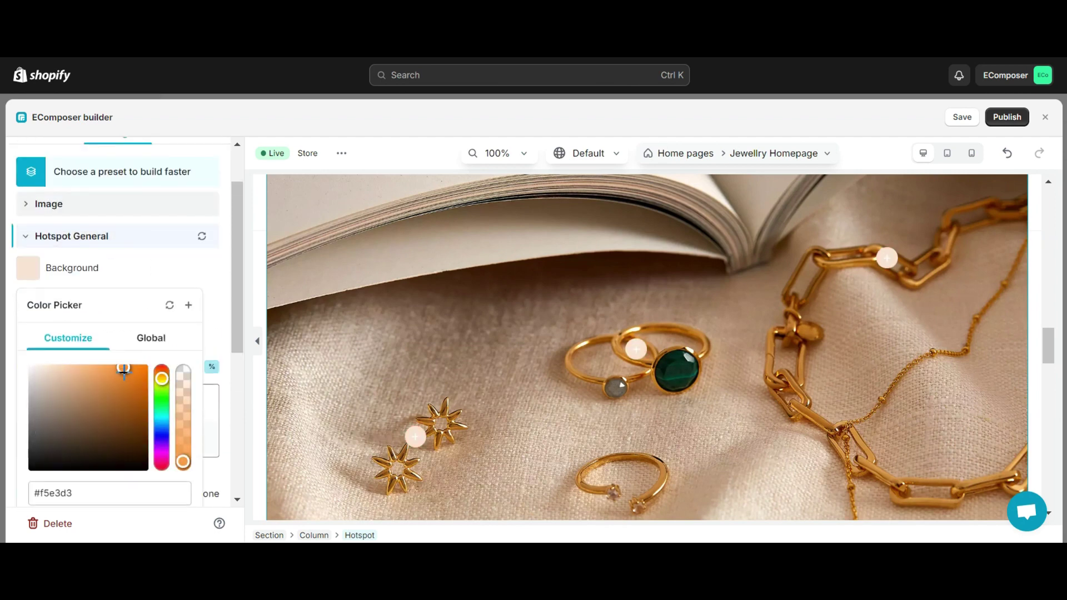
{"action": "left_click_drag", "start_coordinate": [886, 257], "coordinate": [894, 342]}
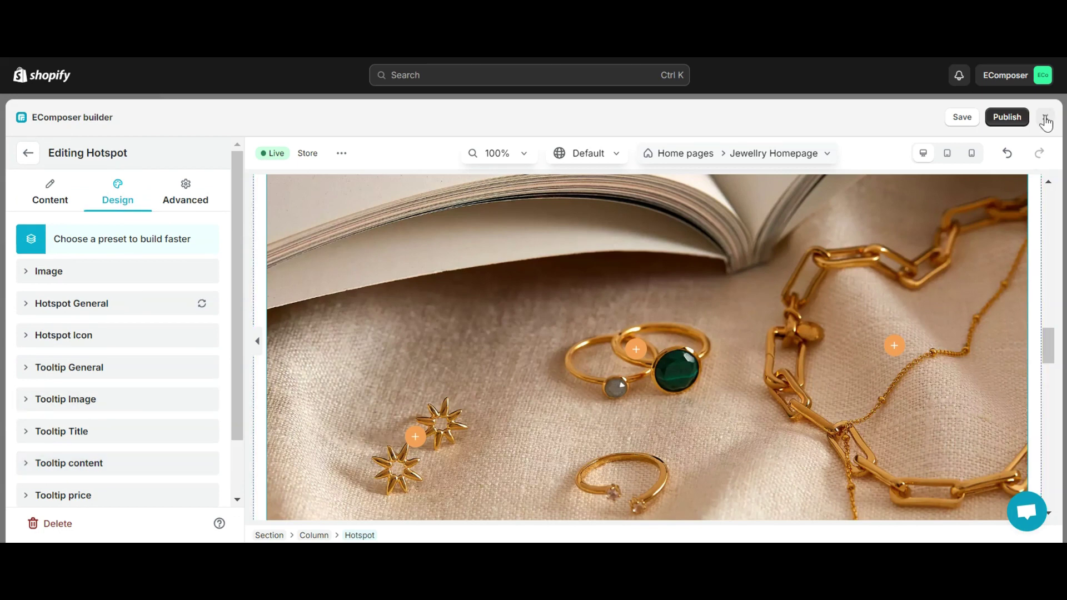
Step: Publish the Jewellery Homepage with Save & publish and view it on the storefront
{"action": "left_click", "coordinate": [1006, 117]}
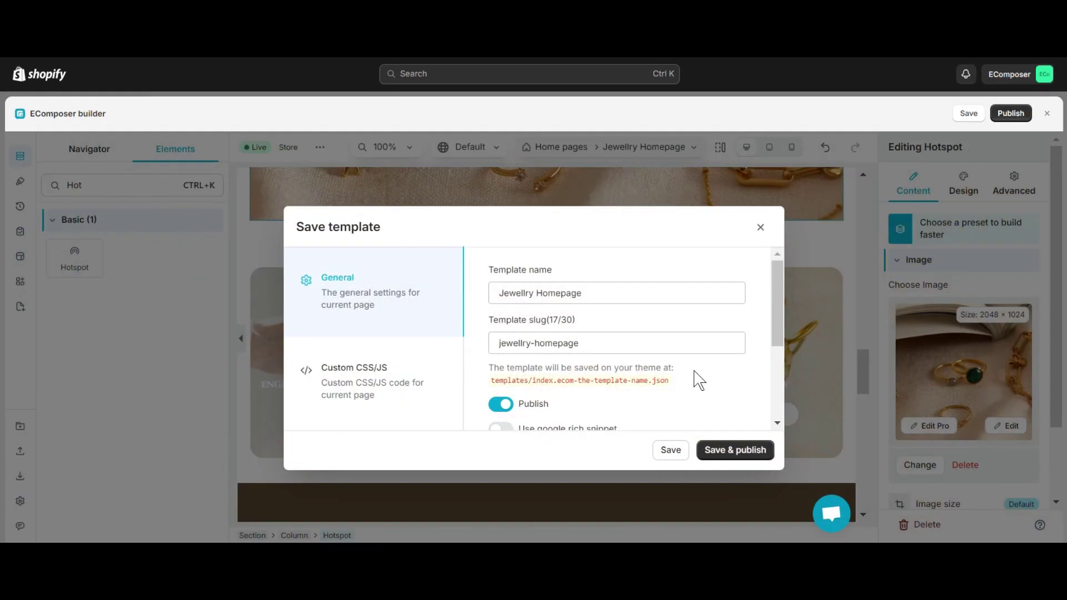
{"action": "scroll", "coordinate": [699, 374], "scroll_direction": "down", "scroll_amount": 3}
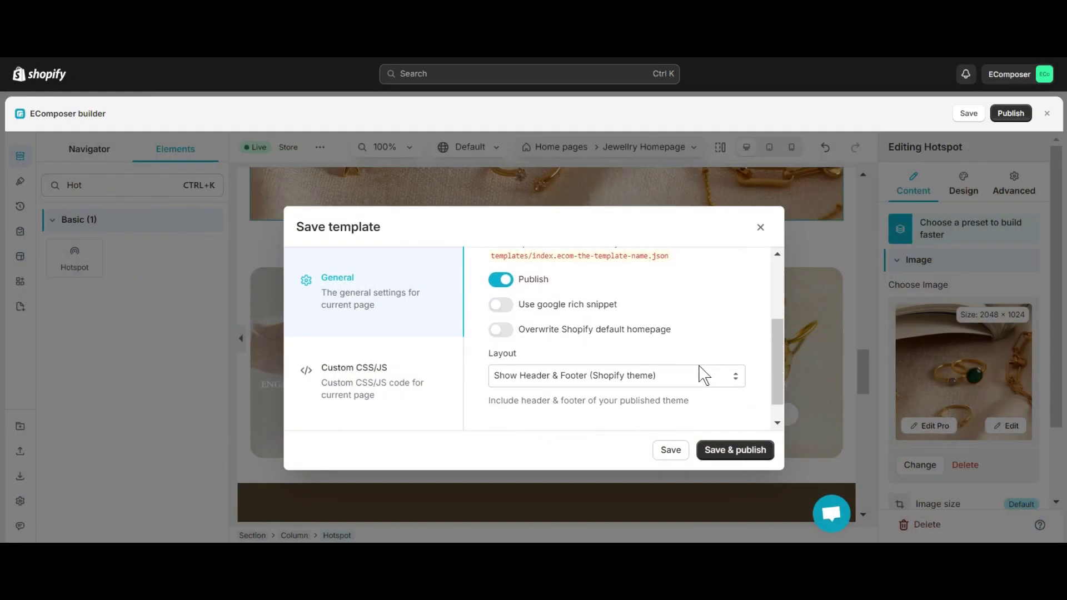
{"action": "scroll", "coordinate": [703, 375], "scroll_direction": "up", "scroll_amount": 3}
{"action": "left_click", "coordinate": [736, 451]}
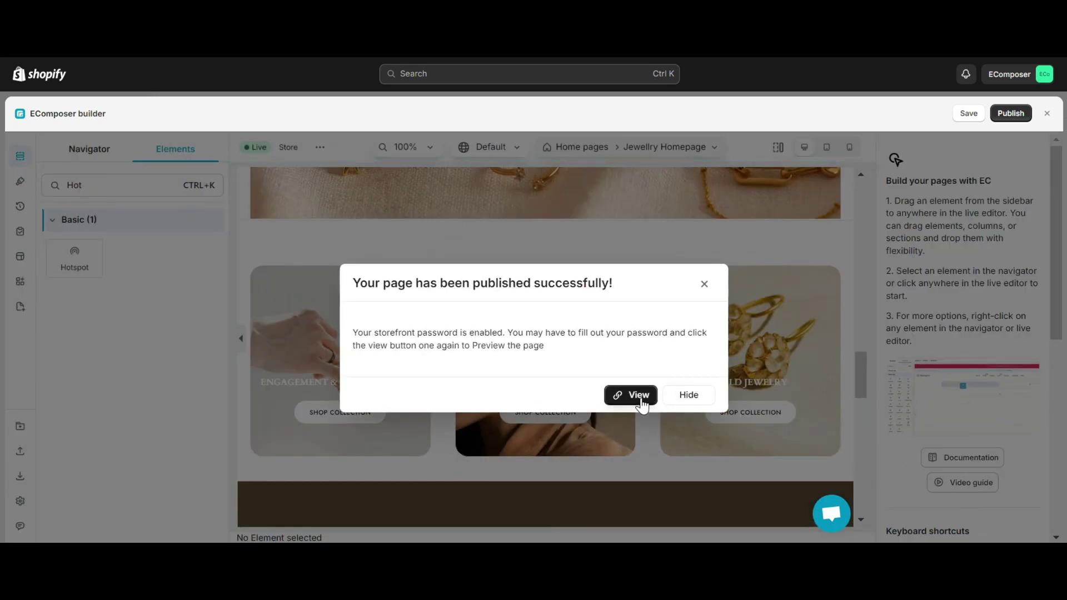
{"action": "left_click", "coordinate": [638, 399]}
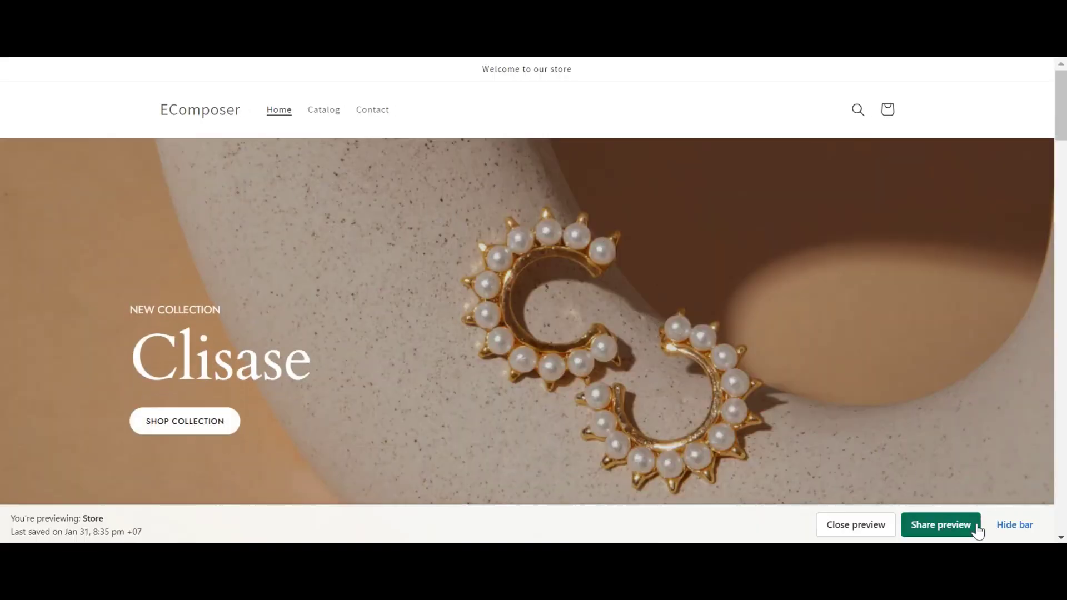
Step: Hide the preview bar, scroll to the jewellery image and check the orange hotspots' photo tooltips
{"action": "left_click", "coordinate": [1024, 528]}
{"action": "scroll", "coordinate": [694, 382], "scroll_direction": "down", "scroll_amount": 12}
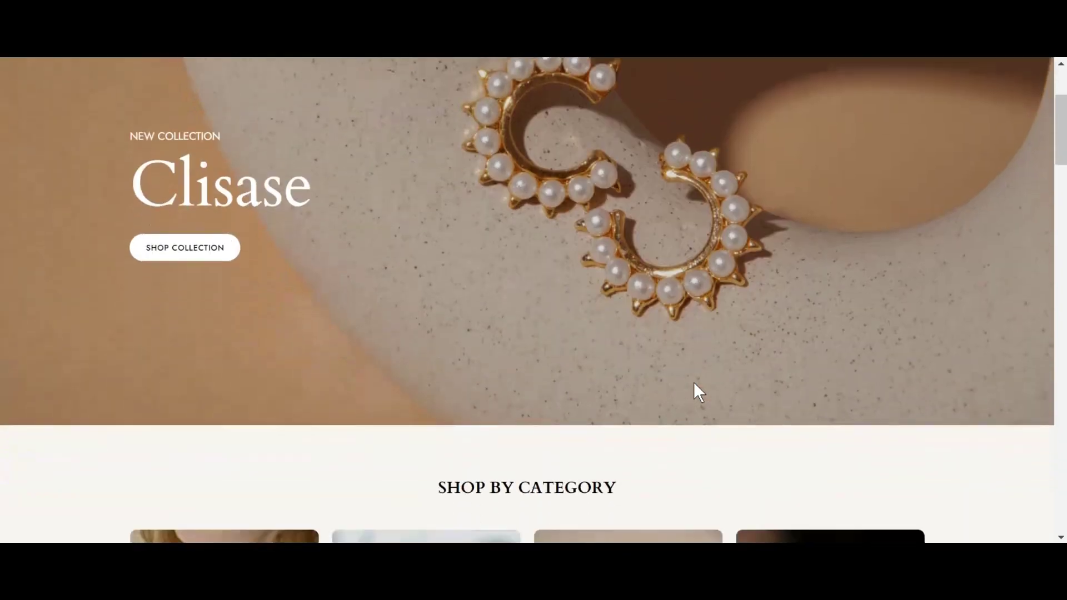
{"action": "scroll", "coordinate": [980, 322], "scroll_direction": "down", "scroll_amount": 10}
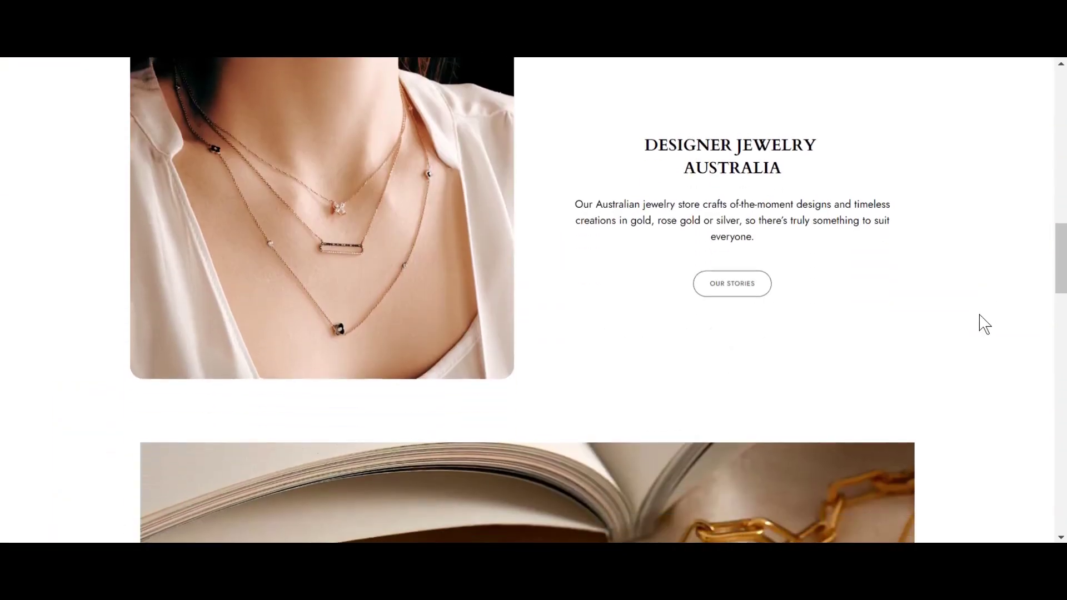
{"action": "scroll", "coordinate": [982, 322], "scroll_direction": "down", "scroll_amount": 2}
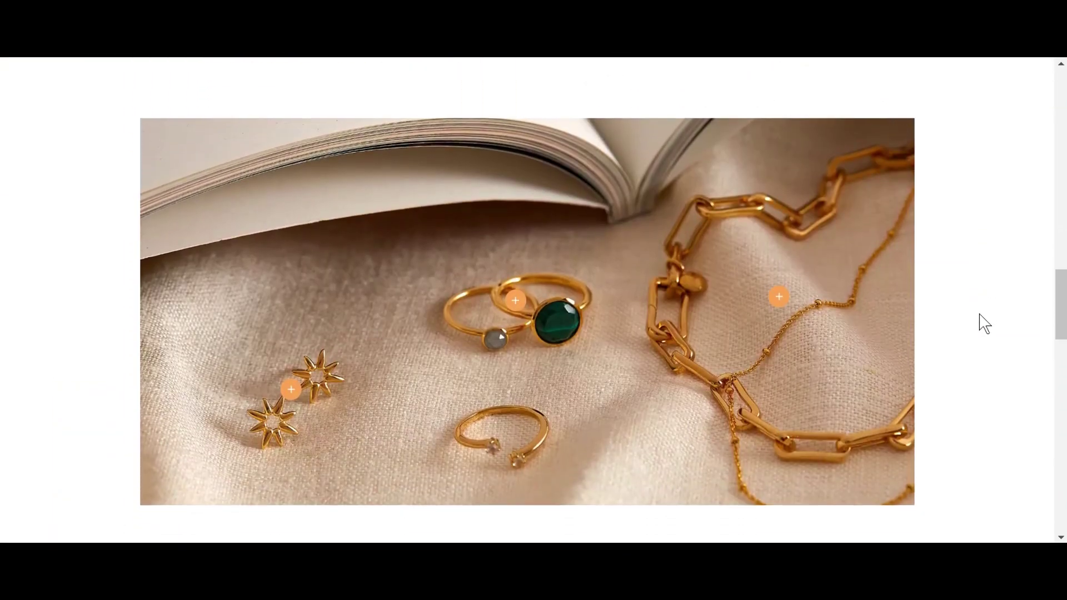
{"action": "mouse_move", "coordinate": [290, 384]}
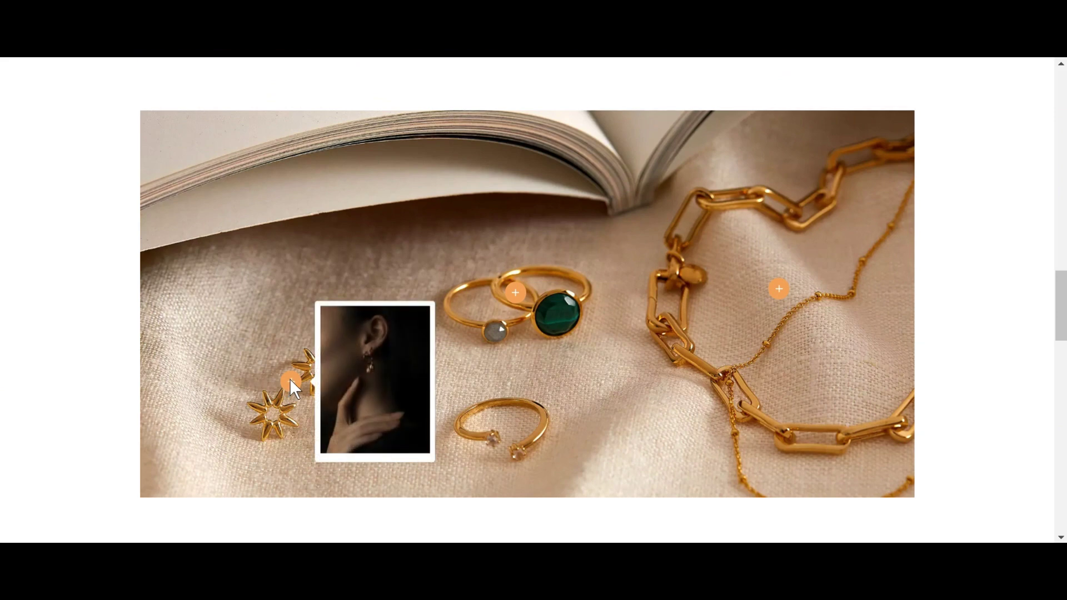
{"action": "mouse_move", "coordinate": [518, 291]}
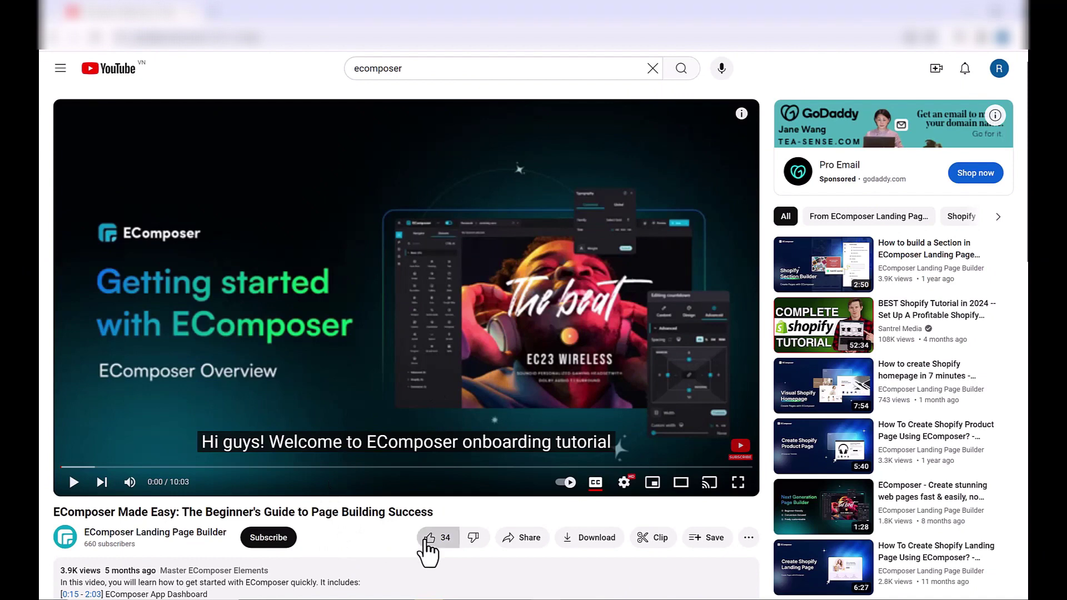
Step: Like the EComposer tutorial video, subscribe to its channel and expand the full description
{"action": "left_click", "coordinate": [429, 537]}
{"action": "left_click", "coordinate": [280, 538]}
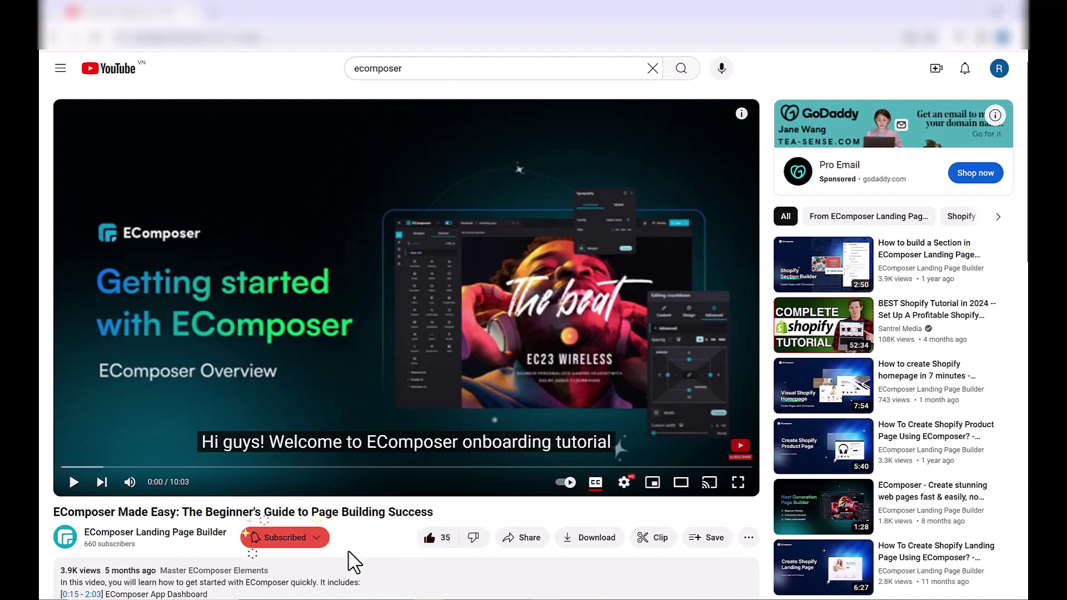
{"action": "scroll", "coordinate": [405, 542], "scroll_direction": "down", "scroll_amount": 4}
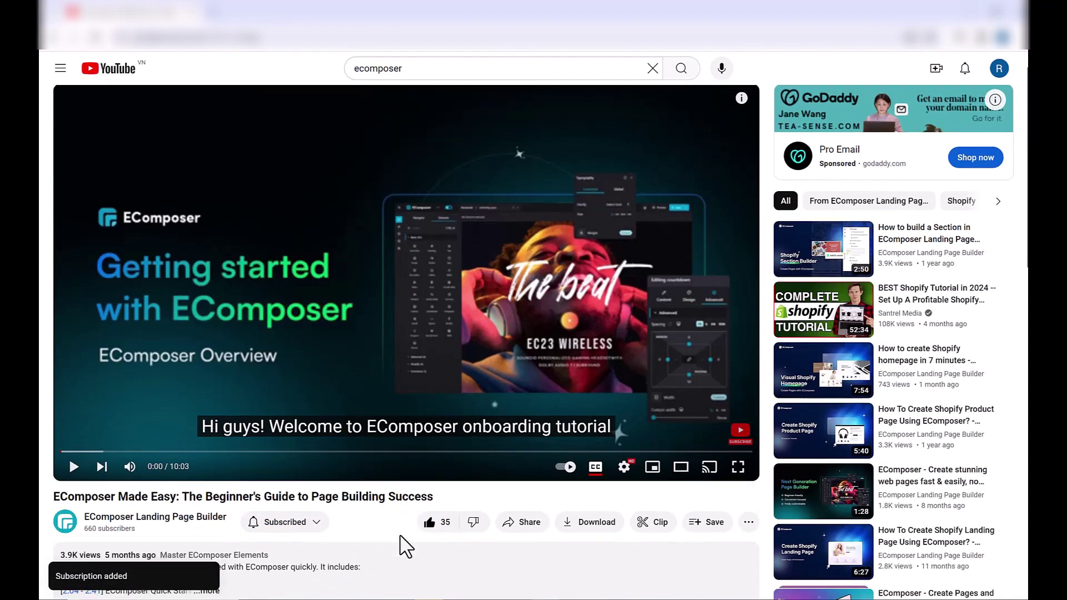
{"action": "left_click", "coordinate": [212, 370]}
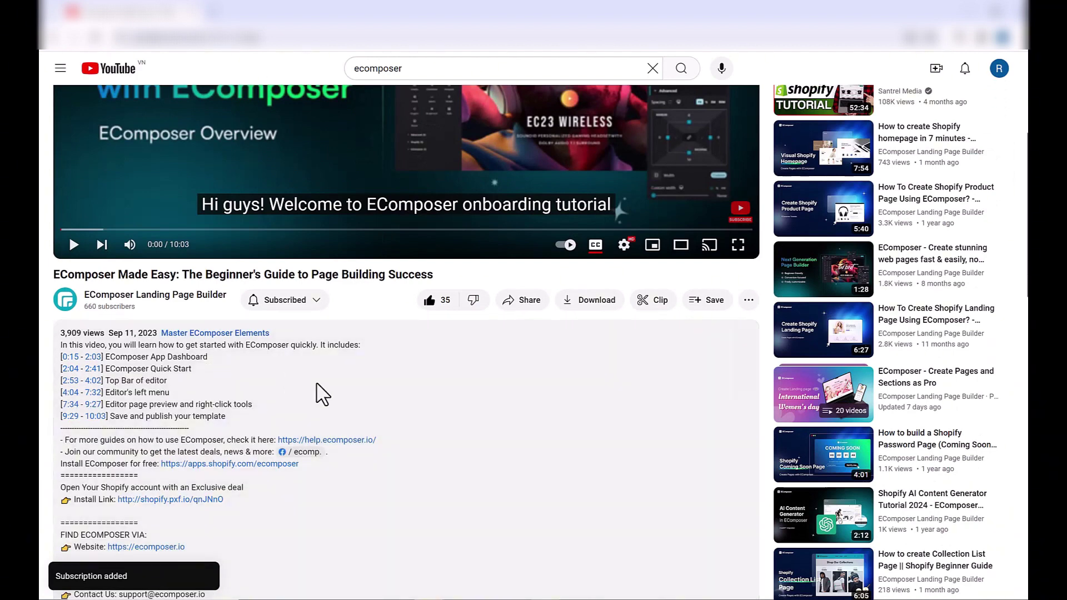